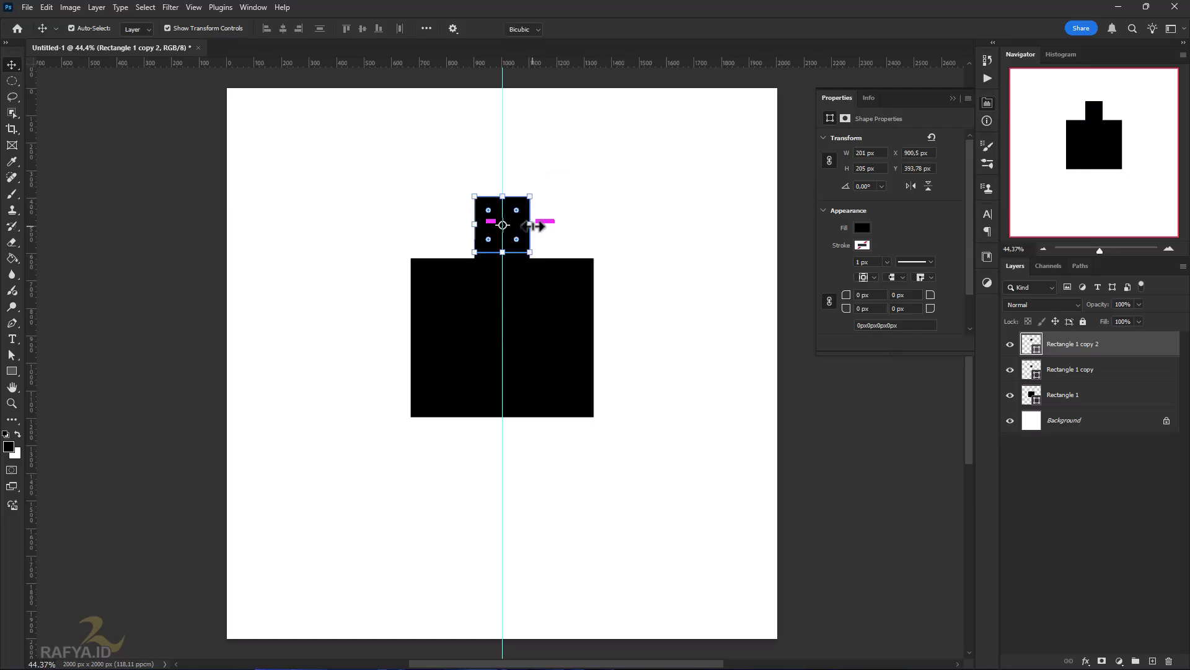
# Step: Commit the resized cap rectangle and select the large body rectangle
pyautogui.click(502, 254)
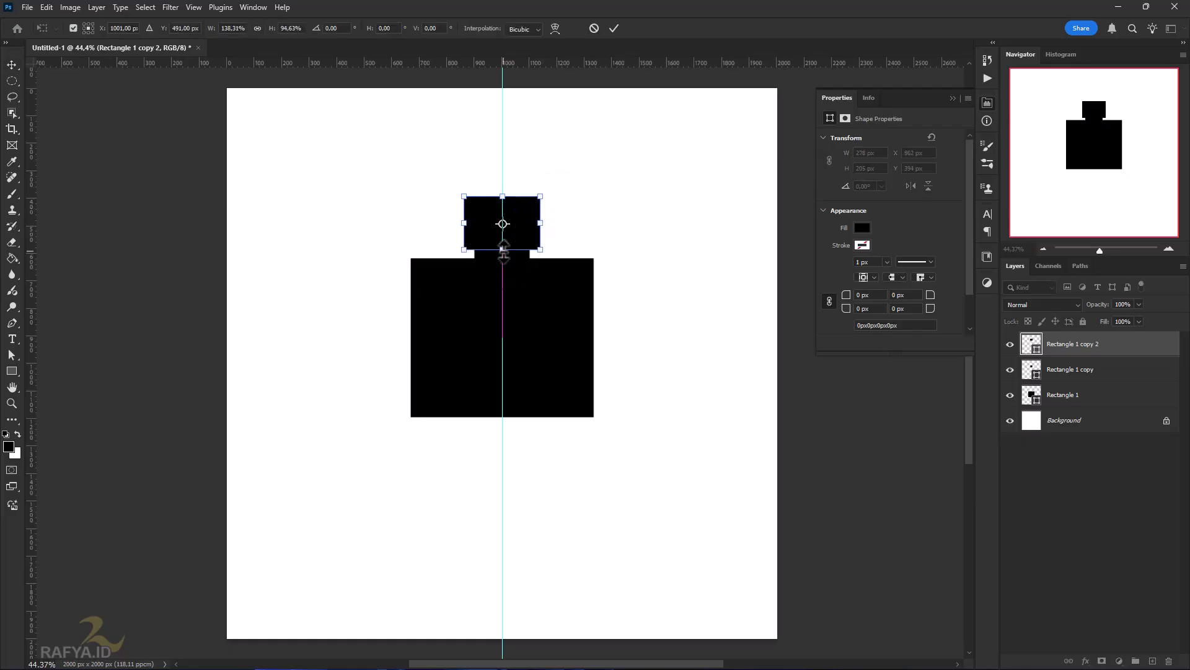
pyautogui.press('Return')
pyautogui.click(564, 304)
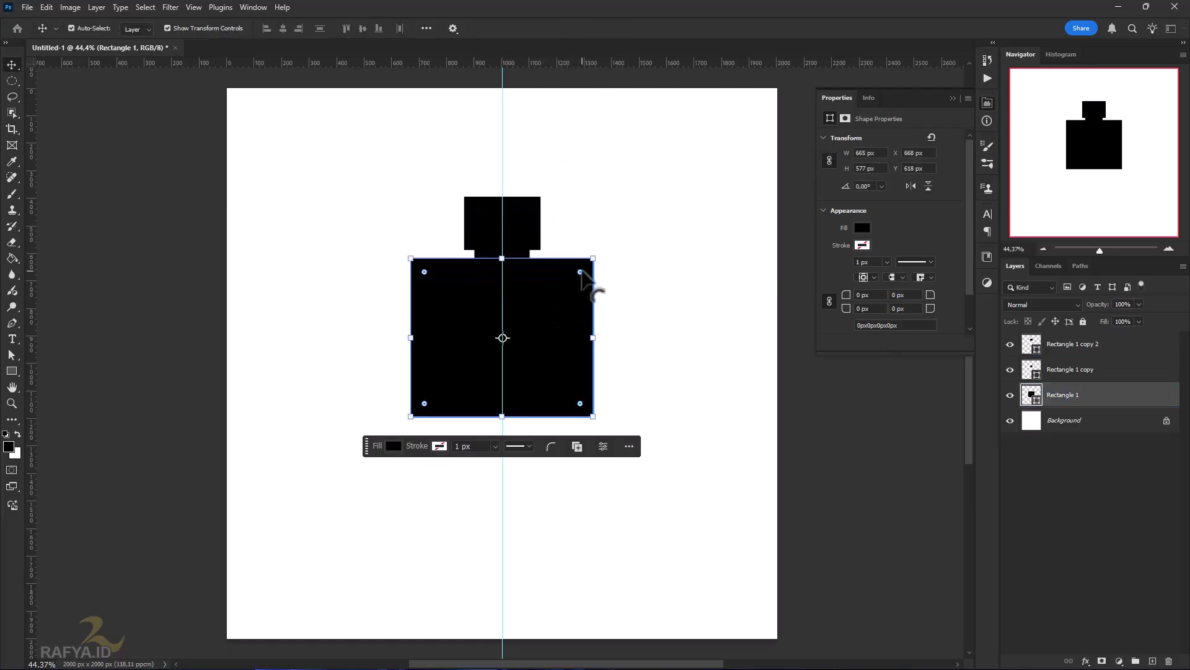
# Step: Round the body's corners to 100 px and add guides across it and at both sides
pyautogui.moveTo(580, 272); pyautogui.dragTo(569, 287)
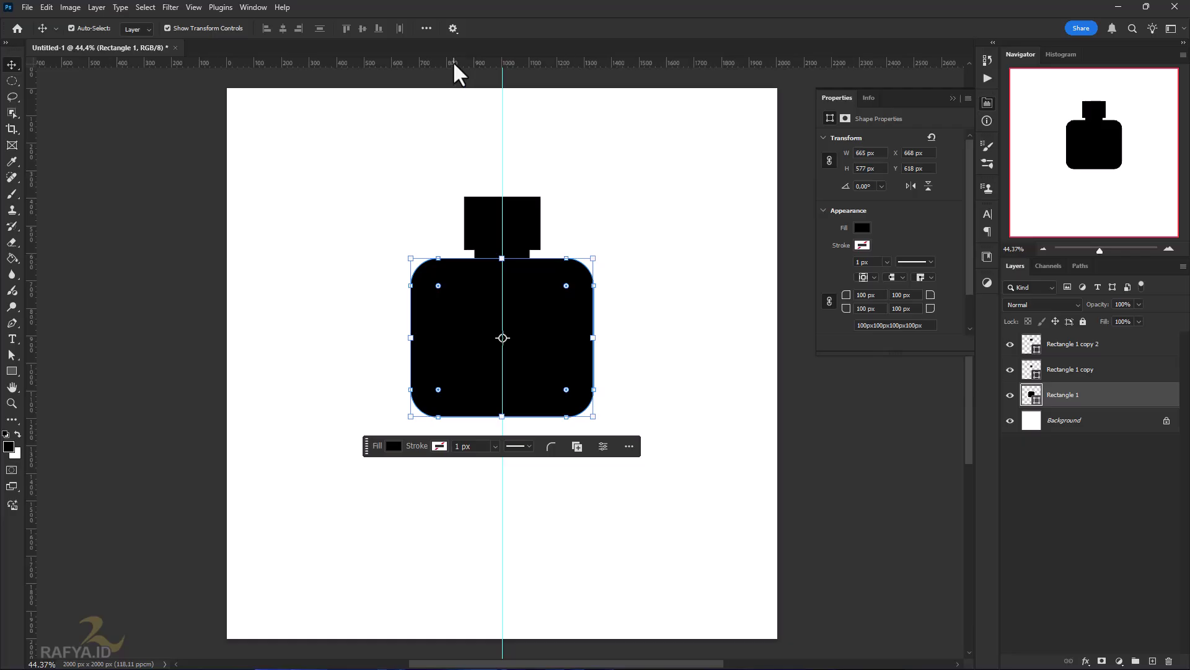
pyautogui.moveTo(455, 62); pyautogui.dragTo(527, 375)
pyautogui.moveTo(33, 252); pyautogui.dragTo(565, 305)
pyautogui.moveTo(32, 307); pyautogui.dragTo(438, 313)
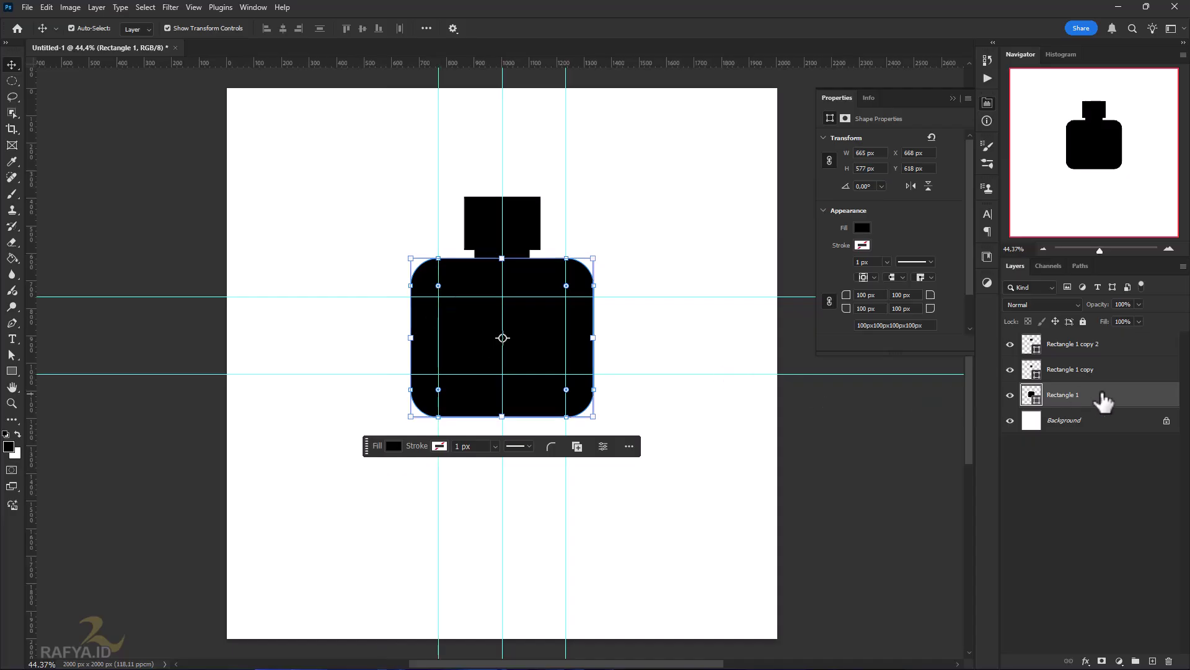
# Step: Mask an elliptical notch out of the body's sides, then select all three rectangle layers
pyautogui.click(1102, 661)
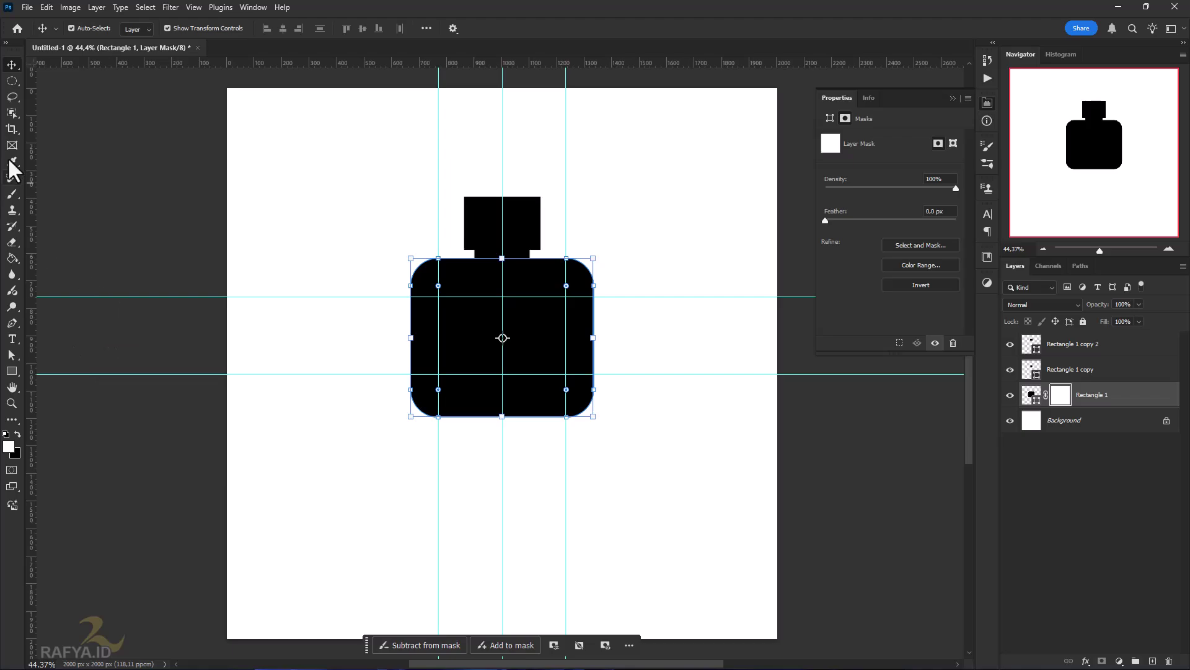
pyautogui.click(11, 80)
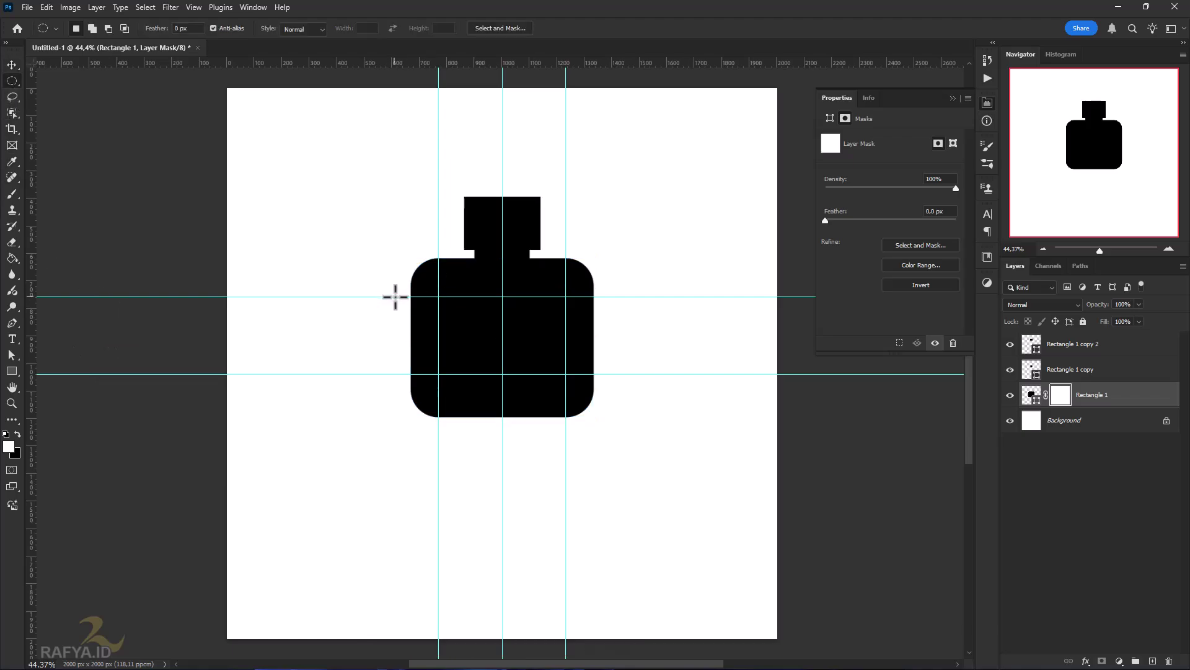
pyautogui.moveTo(395, 296); pyautogui.dragTo(596, 335)
pyautogui.press('Delete')
pyautogui.press('Delete')
pyautogui.hotkey('ctrl', 'd')
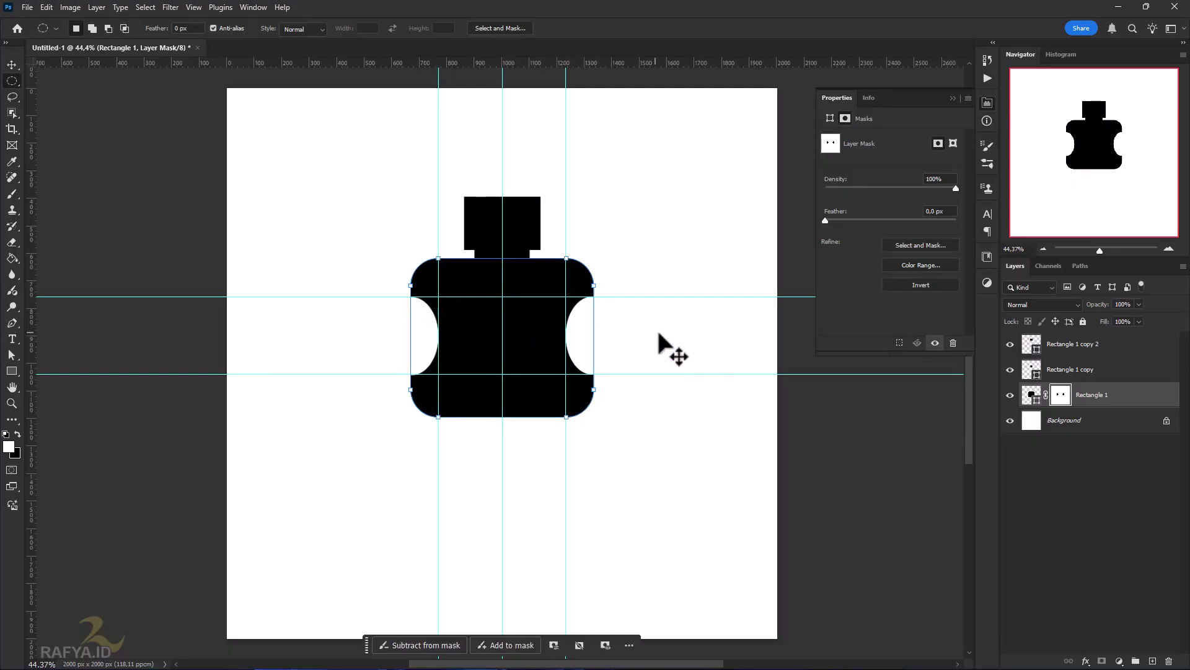
pyautogui.click(1091, 396)
pyautogui.keyDown('shift'); pyautogui.click(1092, 347); pyautogui.keyUp('shift')
# Step: Group the three rectangle layers into Group 1
pyautogui.hotkey('ctrl', 'g')
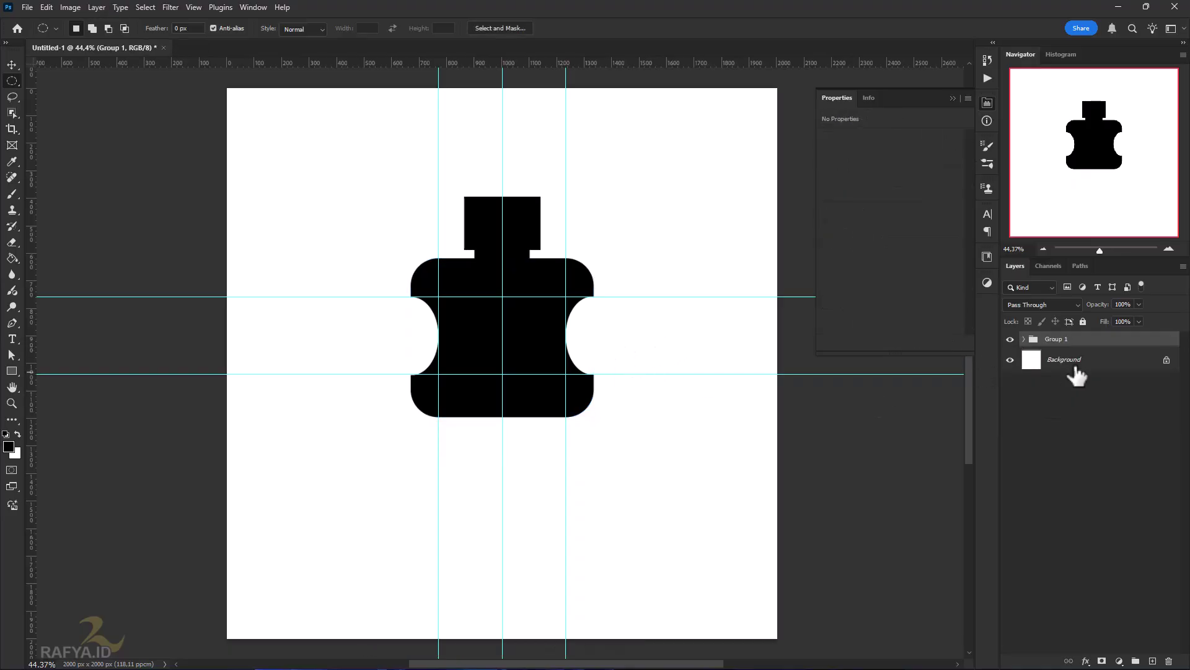
pyautogui.scroll(-1, 605, 341)
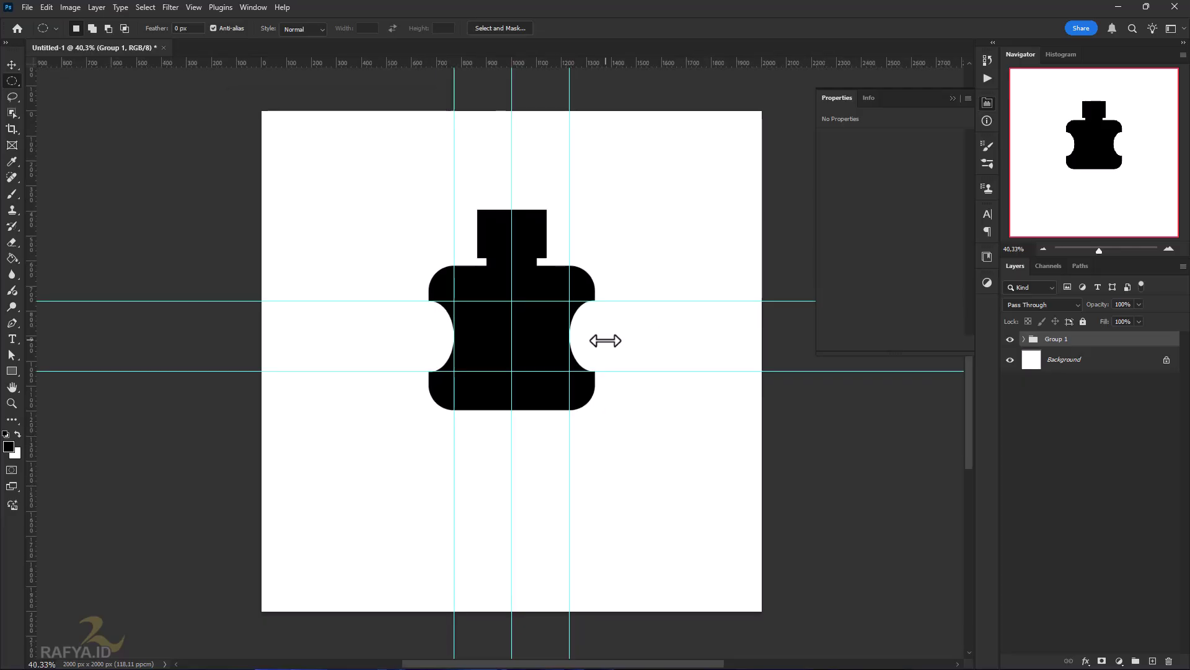
pyautogui.moveTo(582, 406); pyautogui.dragTo(560, 435)
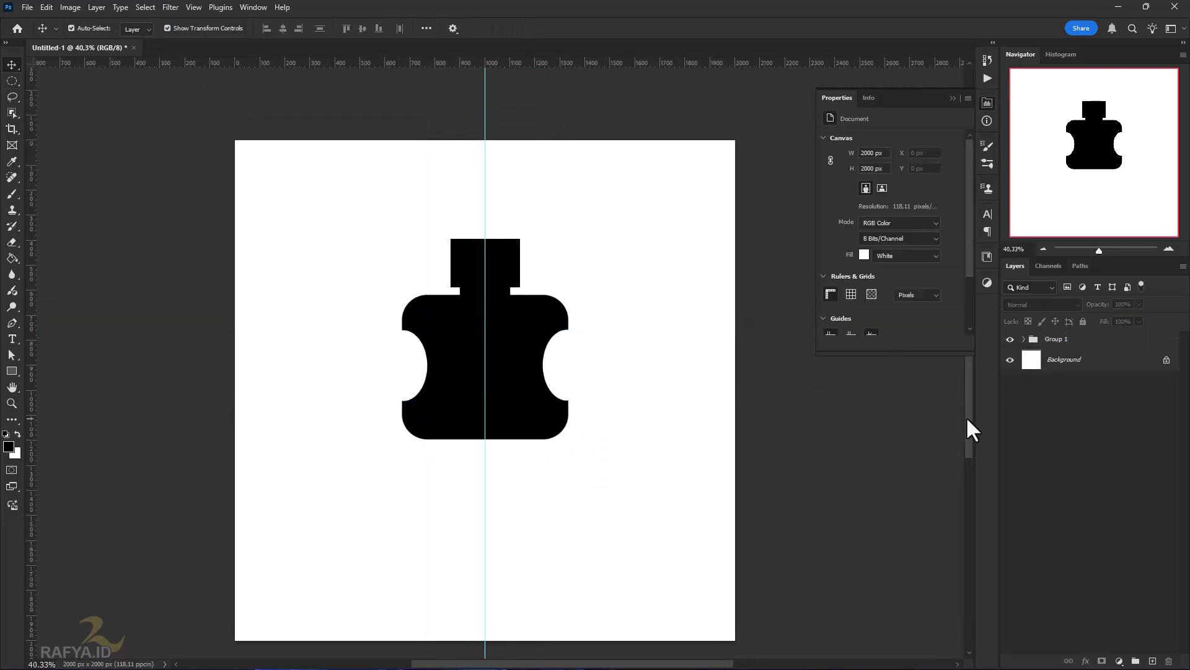
# Step: Make the bottle body rectangle taller and wider
pyautogui.click(1024, 338)
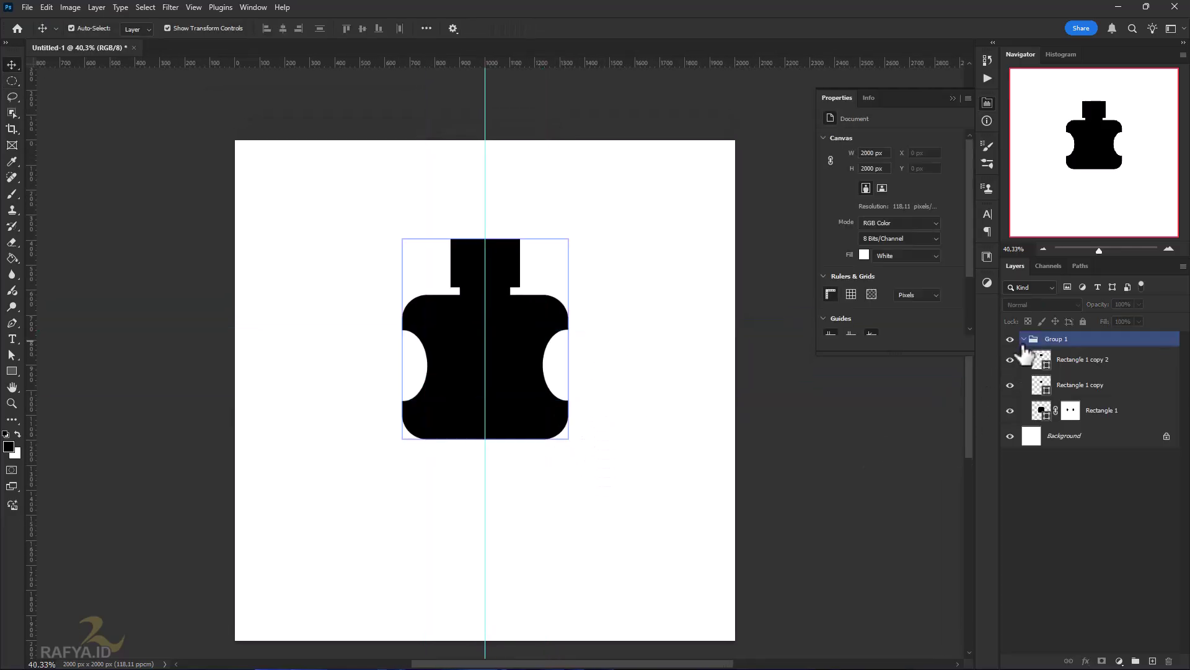
pyautogui.click(487, 434)
pyautogui.moveTo(489, 451); pyautogui.dragTo(486, 460)
pyautogui.moveTo(568, 366); pyautogui.dragTo(576, 367)
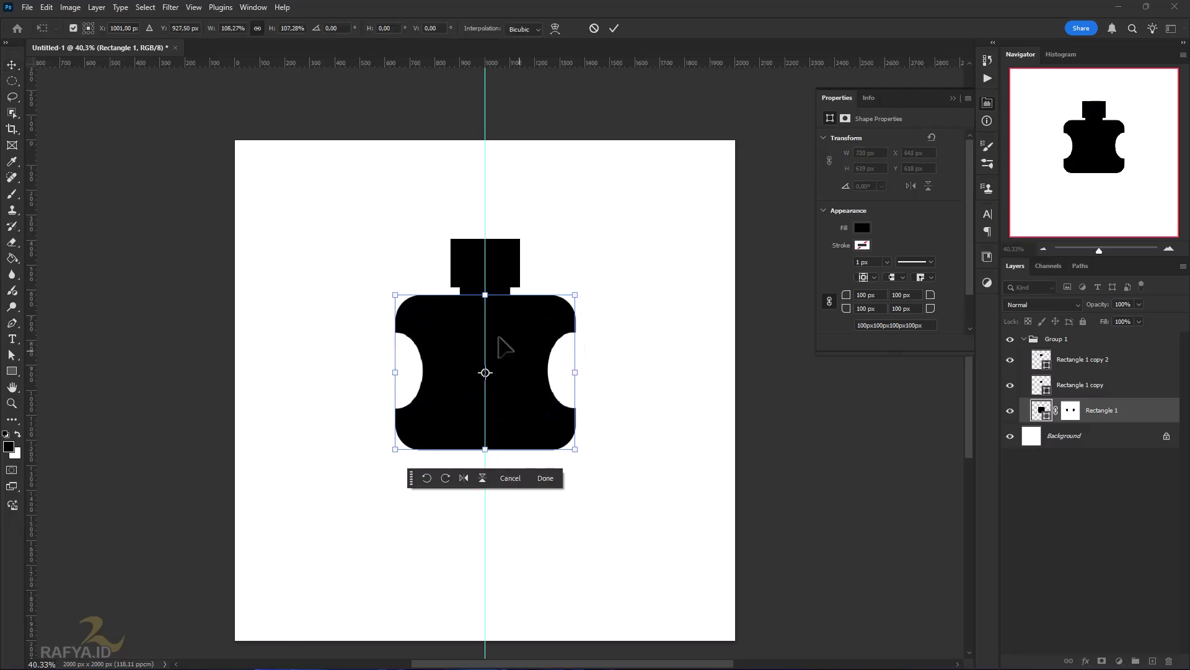
pyautogui.press('Return')
pyautogui.click(498, 325)
# Step: Narrow the neck rectangle to about 90% width
pyautogui.hotkey('ctrl', 't')
pyautogui.moveTo(509, 302); pyautogui.dragTo(506, 302)
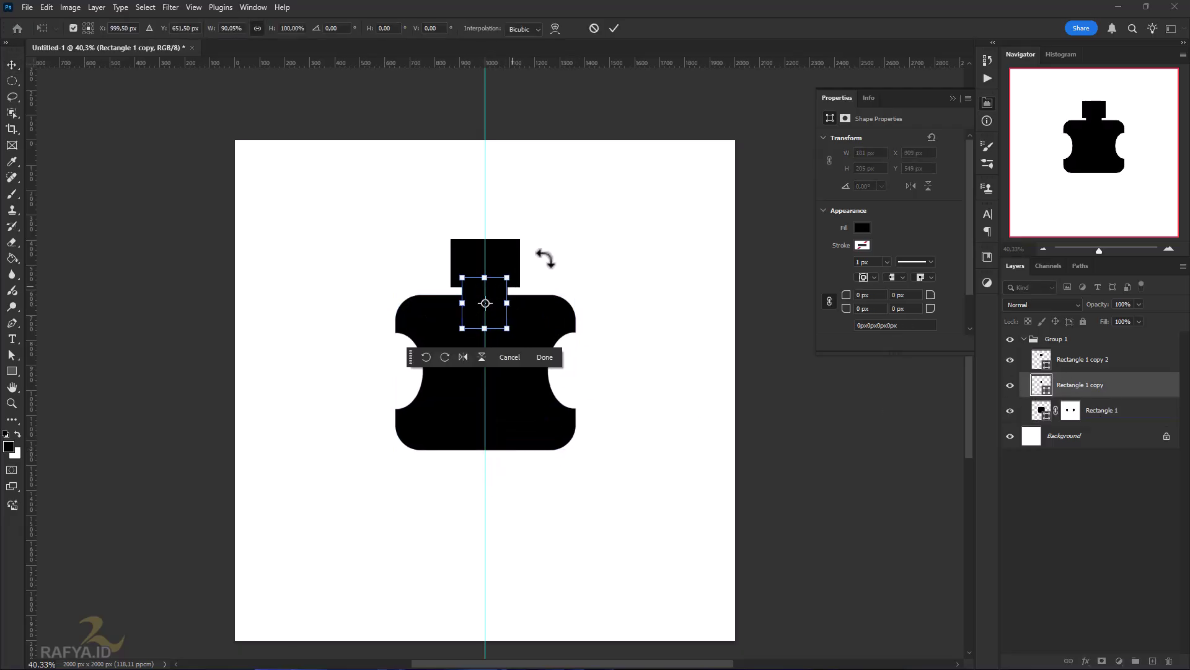
pyautogui.press('Return')
pyautogui.click(1051, 339)
# Step: Rotate the whole Group 1 bottle about -15.6° and add an empty Layer 1
pyautogui.click(1023, 338)
pyautogui.hotkey('ctrl', 't')
pyautogui.moveTo(651, 412); pyautogui.dragTo(592, 434)
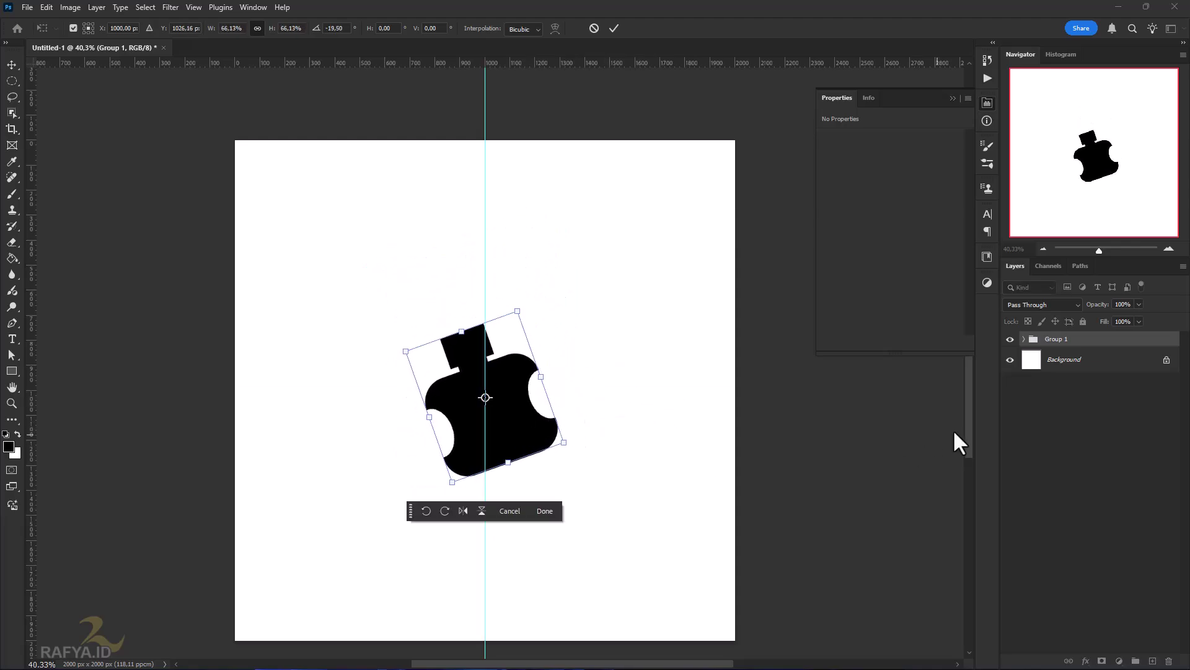
pyautogui.click(1060, 365)
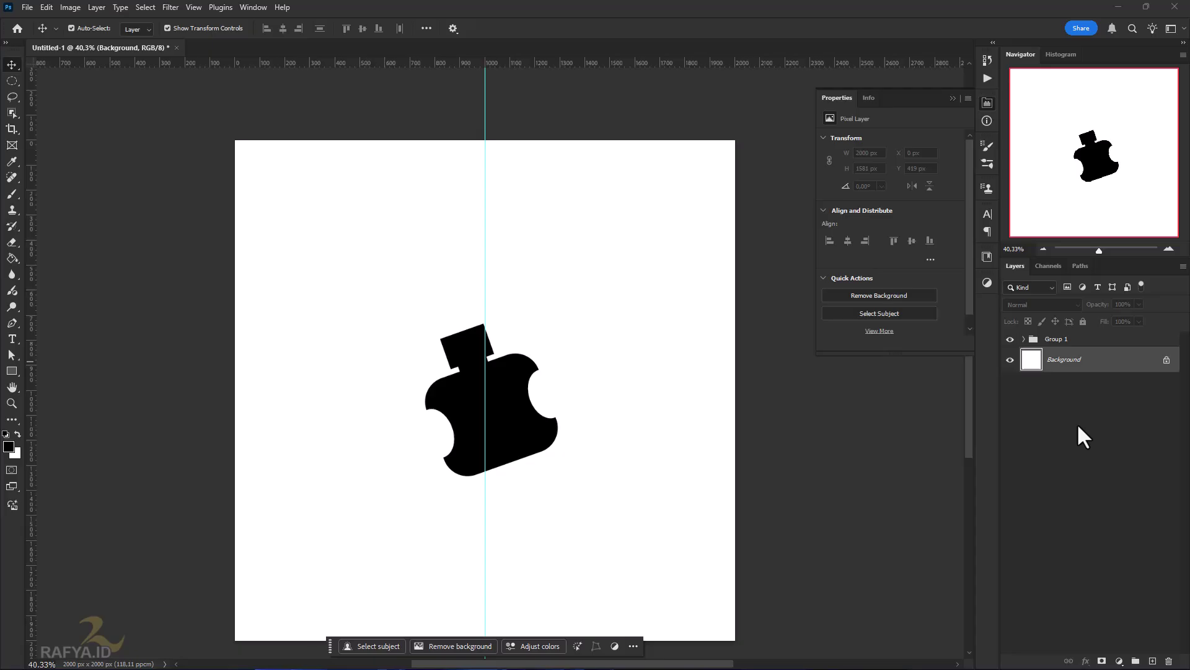
pyautogui.click(1152, 660)
# Step: Lasso-select wavy rock outlines from the left and right edges toward the bottle
pyautogui.click(13, 99)
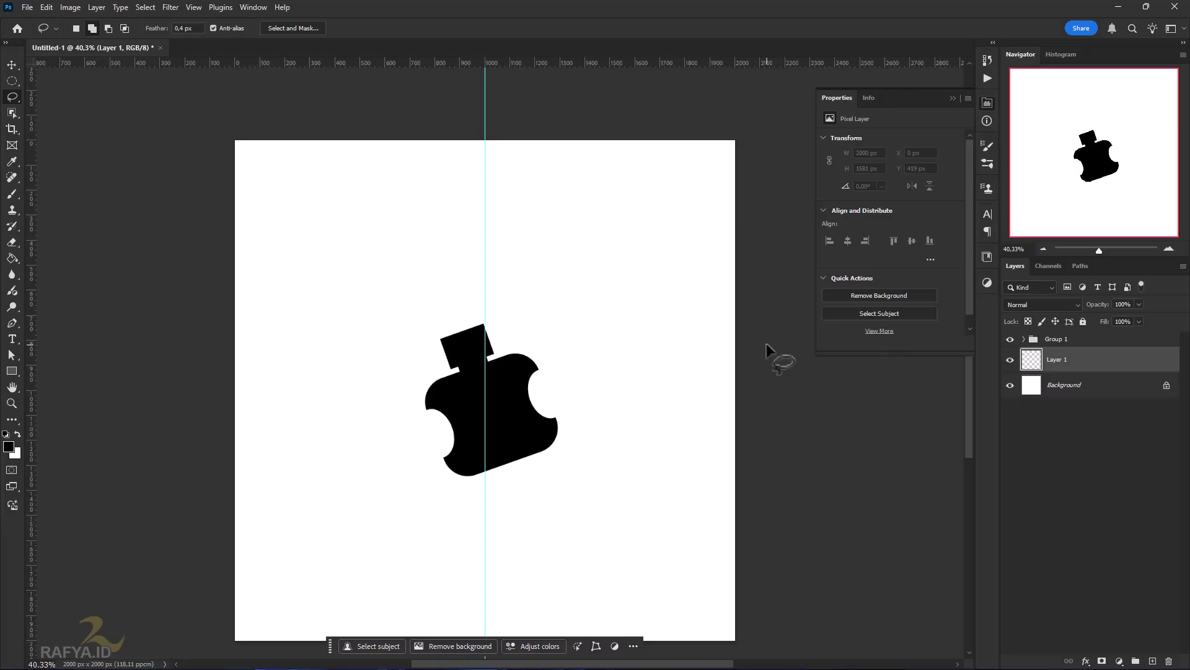
pyautogui.moveTo(767, 345); pyautogui.dragTo(700, 366)
pyautogui.moveTo(600, 403); pyautogui.dragTo(539, 454)
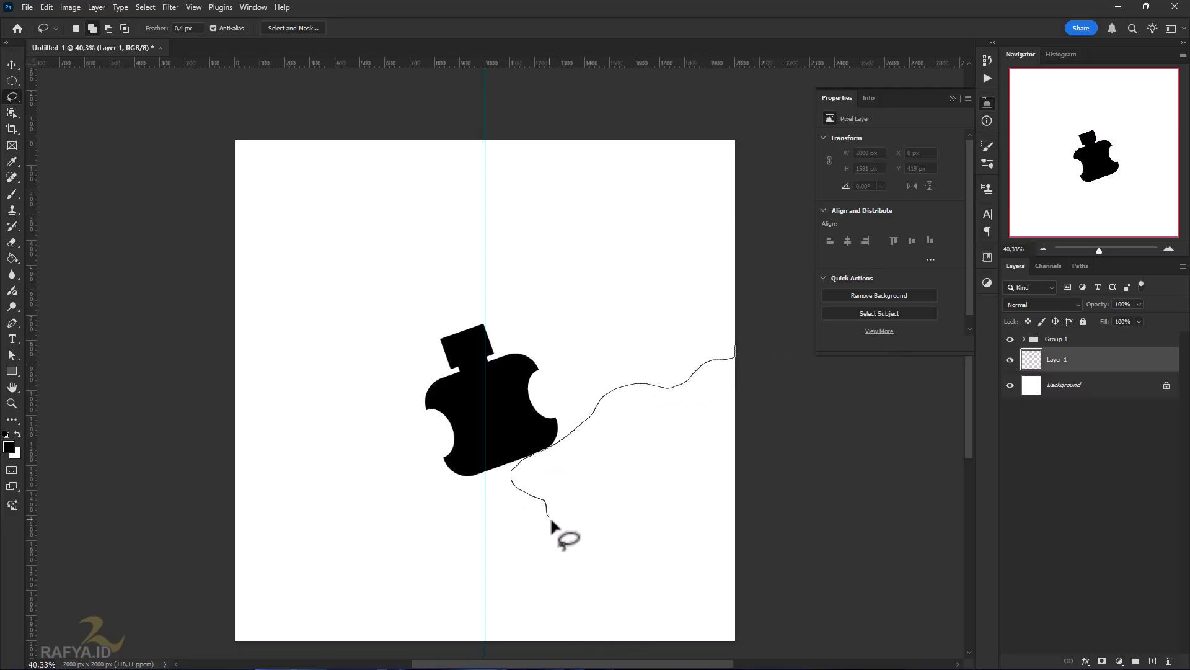
pyautogui.moveTo(797, 614); pyautogui.dragTo(800, 617)
pyautogui.moveTo(235, 247); pyautogui.dragTo(345, 385)
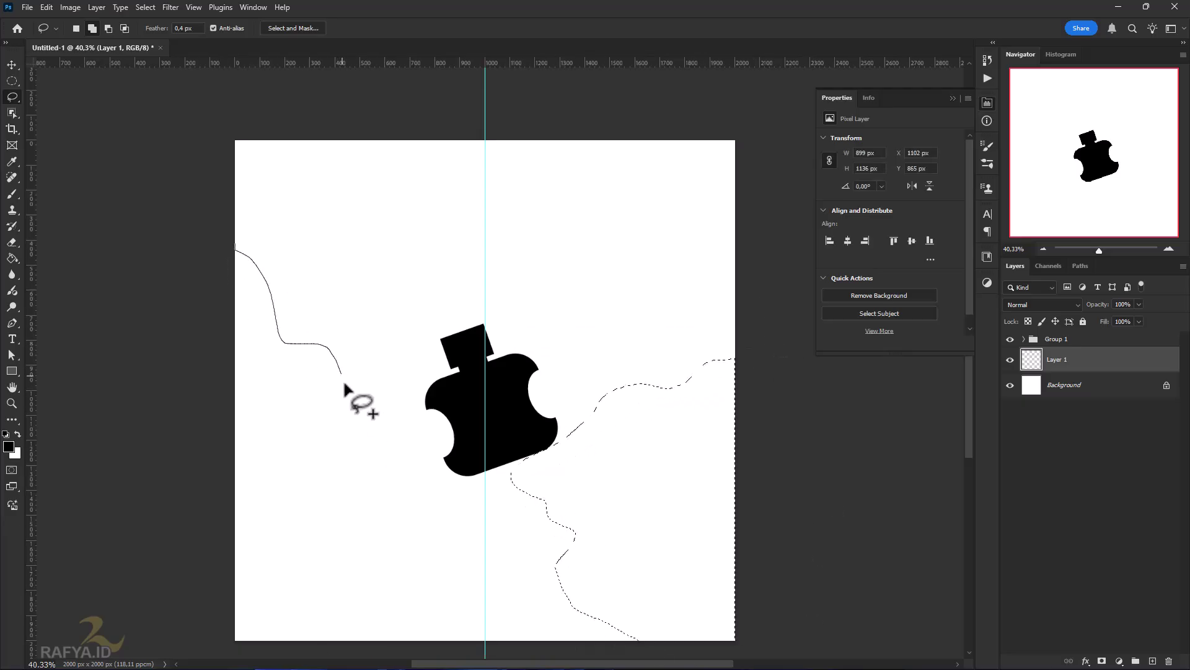
pyautogui.moveTo(444, 419)
pyautogui.mouseDown()
pyautogui.moveTo(420, 527)
pyautogui.moveTo(213, 661)
pyautogui.mouseUp()
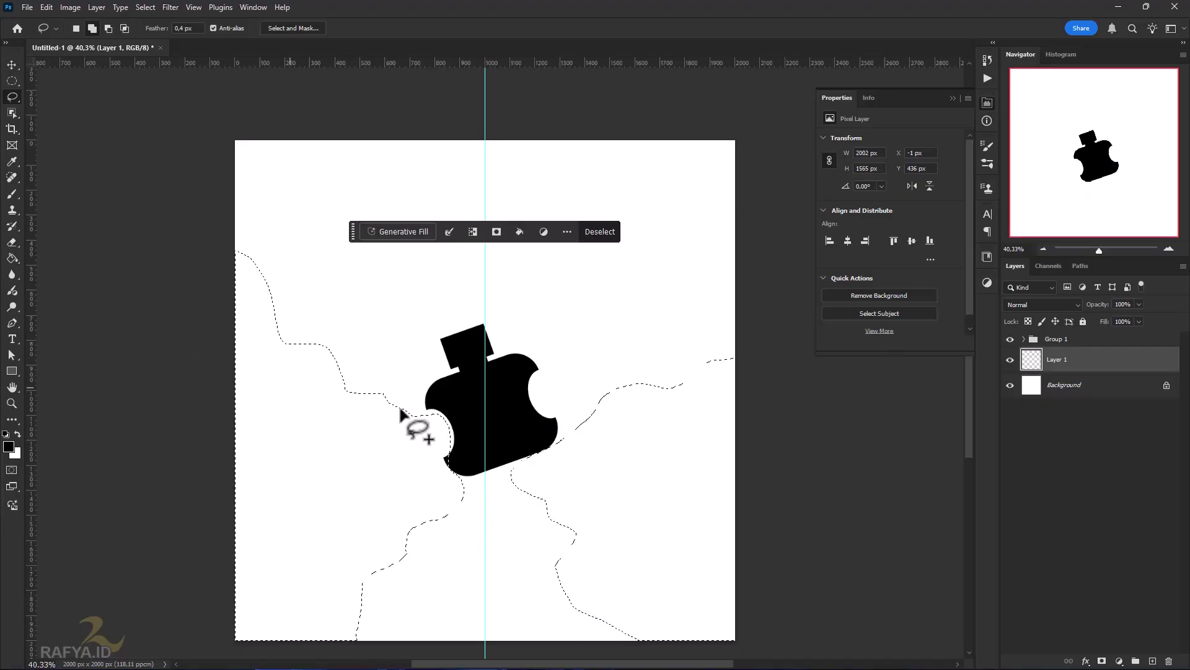
pyautogui.moveTo(263, 301)
pyautogui.mouseDown()
pyautogui.moveTo(339, 369)
pyautogui.moveTo(270, 355)
pyautogui.moveTo(407, 409)
pyautogui.moveTo(435, 405)
pyautogui.moveTo(447, 443)
pyautogui.moveTo(368, 466)
pyautogui.moveTo(450, 441)
pyautogui.moveTo(449, 466)
pyautogui.moveTo(423, 473)
pyautogui.moveTo(428, 450)
pyautogui.moveTo(462, 474)
pyautogui.mouseUp()
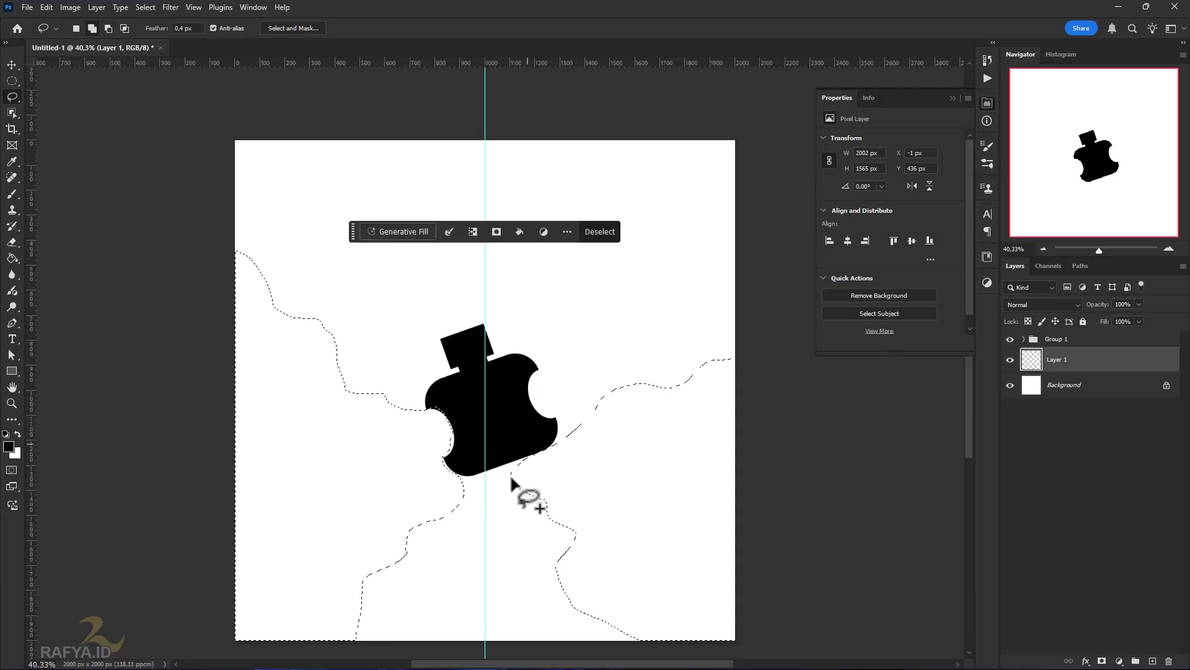
# Step: Fill the rock selections with a light tan colour and deselect
pyautogui.click(15, 259)
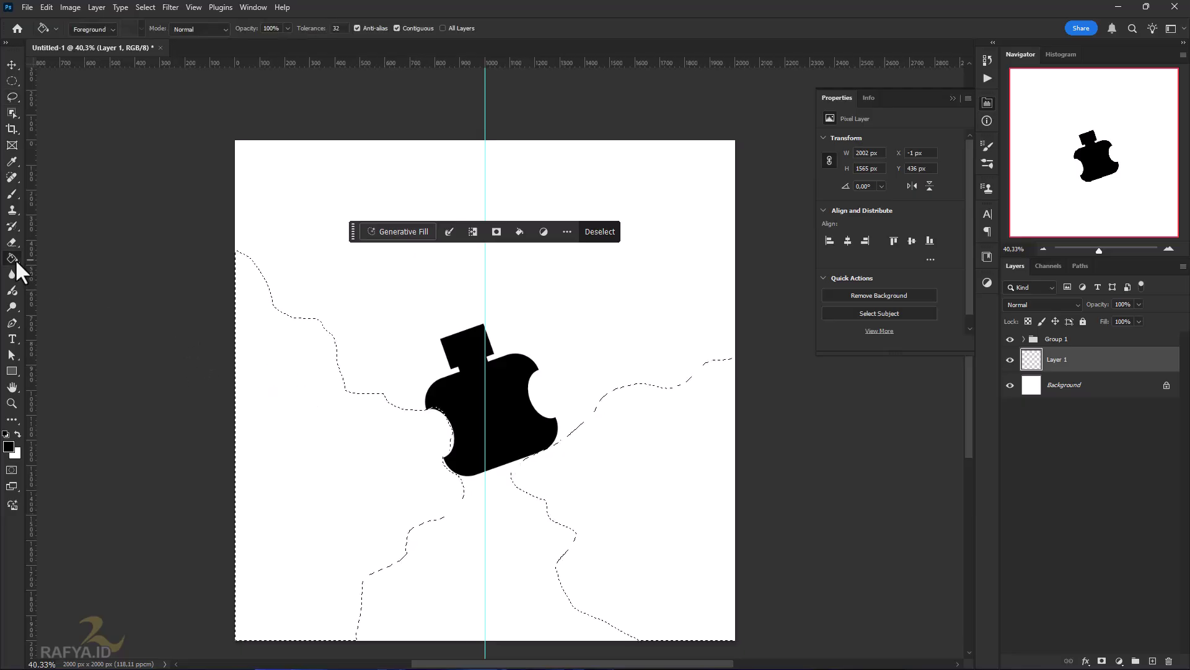
pyautogui.click(9, 446)
pyautogui.click(810, 407)
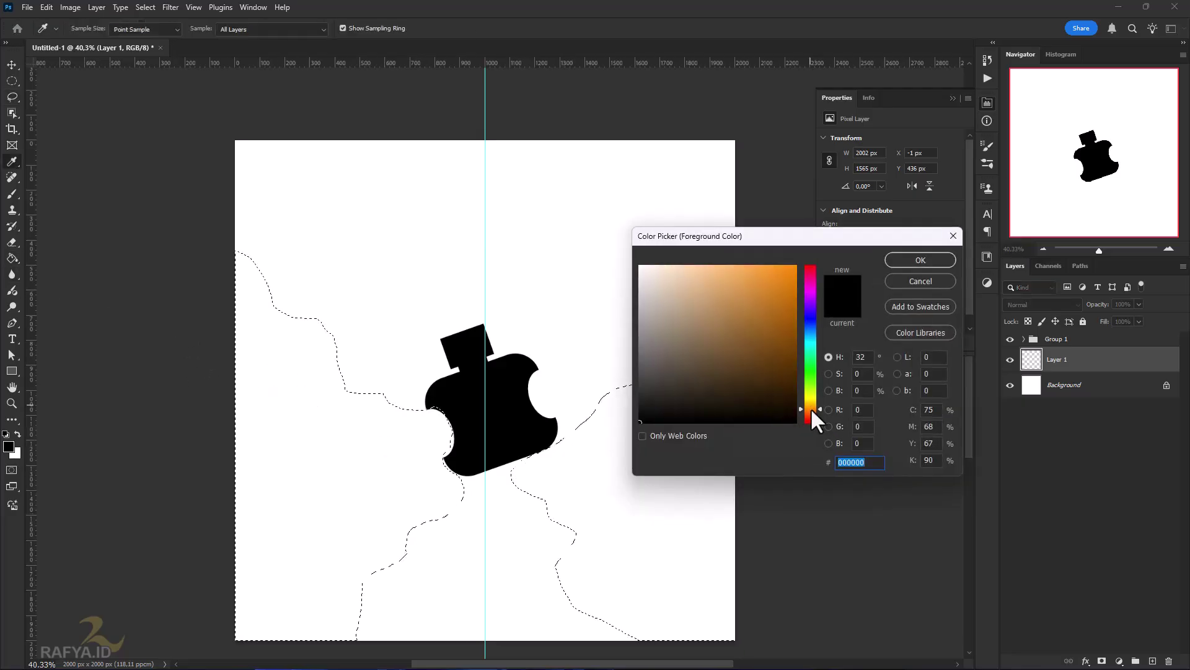
pyautogui.click(729, 281)
pyautogui.click(915, 260)
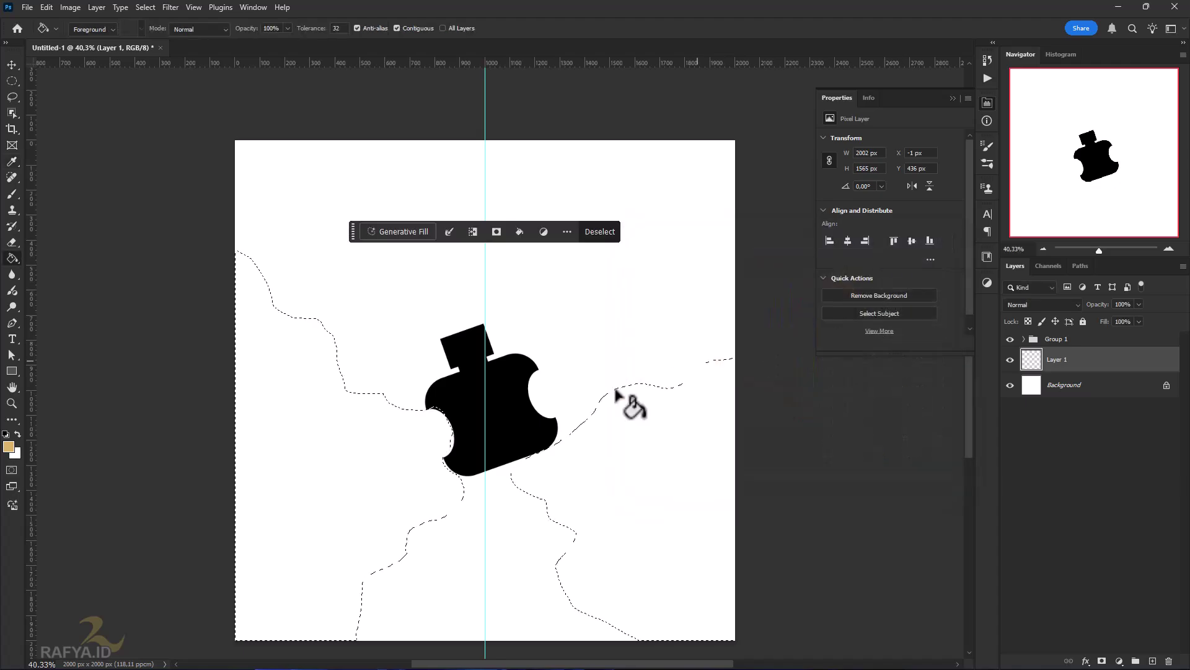
pyautogui.click(388, 502)
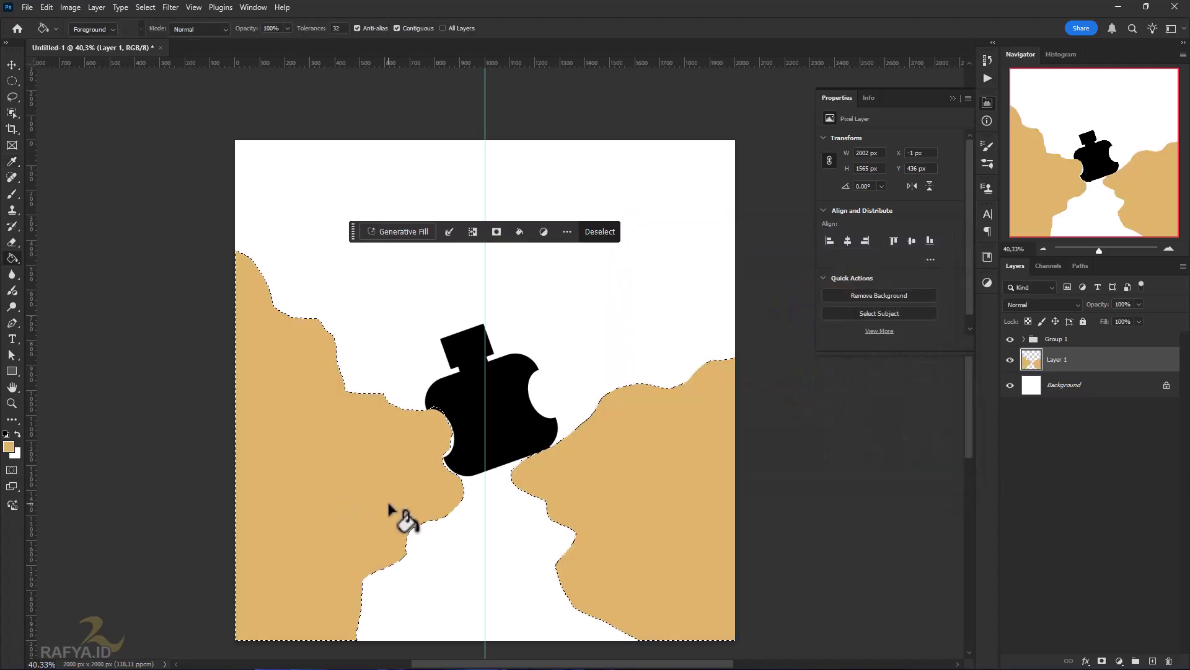
pyautogui.hotkey('ctrl', 'd')
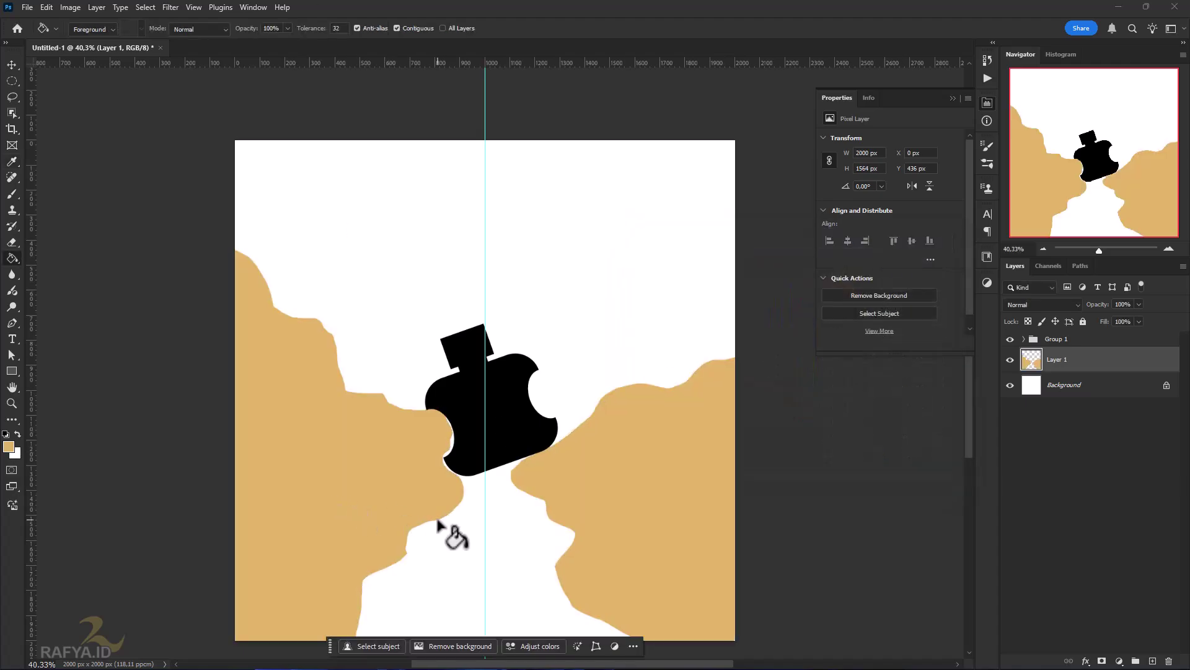
# Step: Add a new layer and draw a Flowers custom shape above the right rock
pyautogui.click(1096, 389)
pyautogui.click(1154, 661)
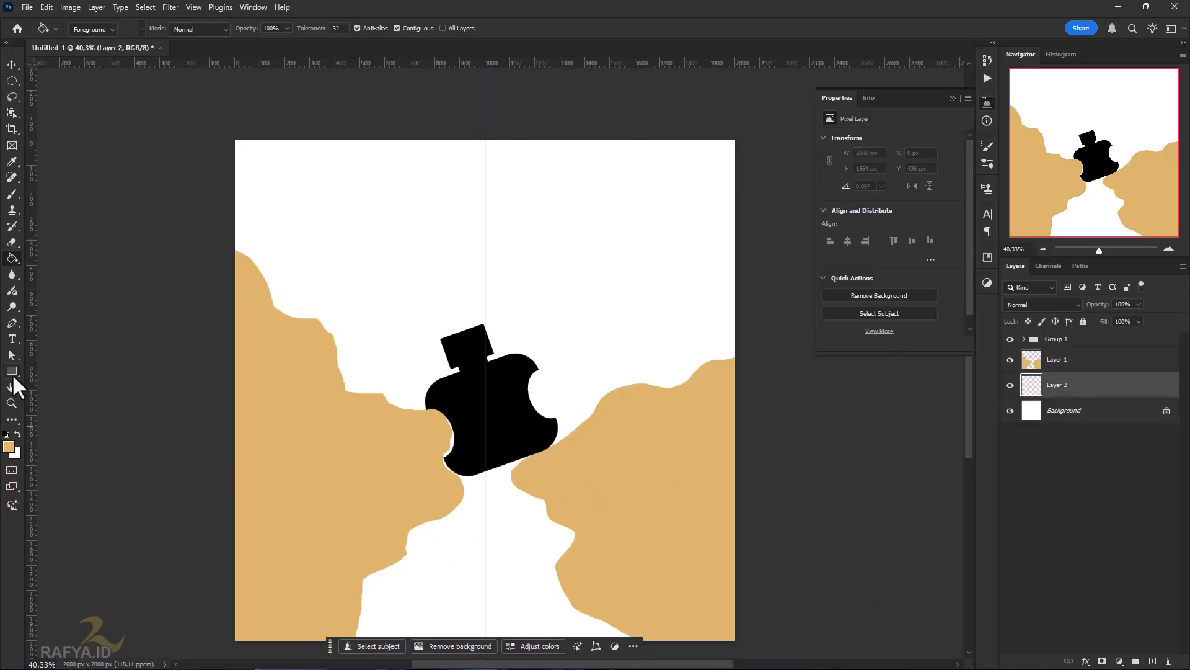
pyautogui.click(12, 372)
pyautogui.click(85, 429)
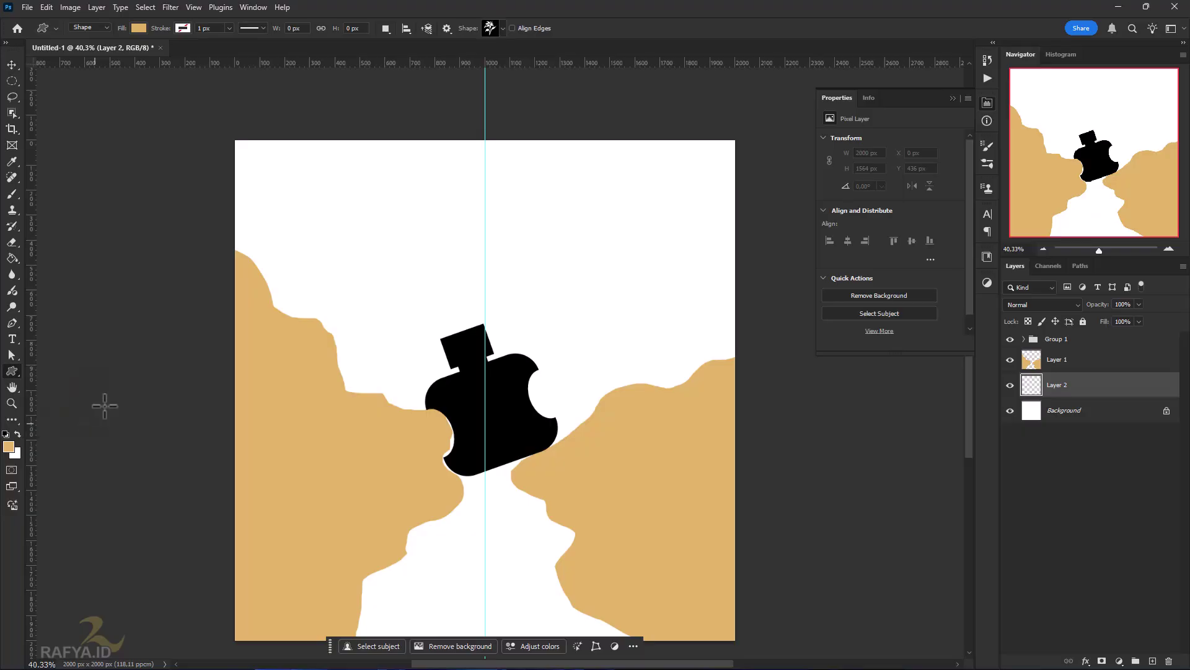
pyautogui.click(501, 28)
pyautogui.click(503, 79)
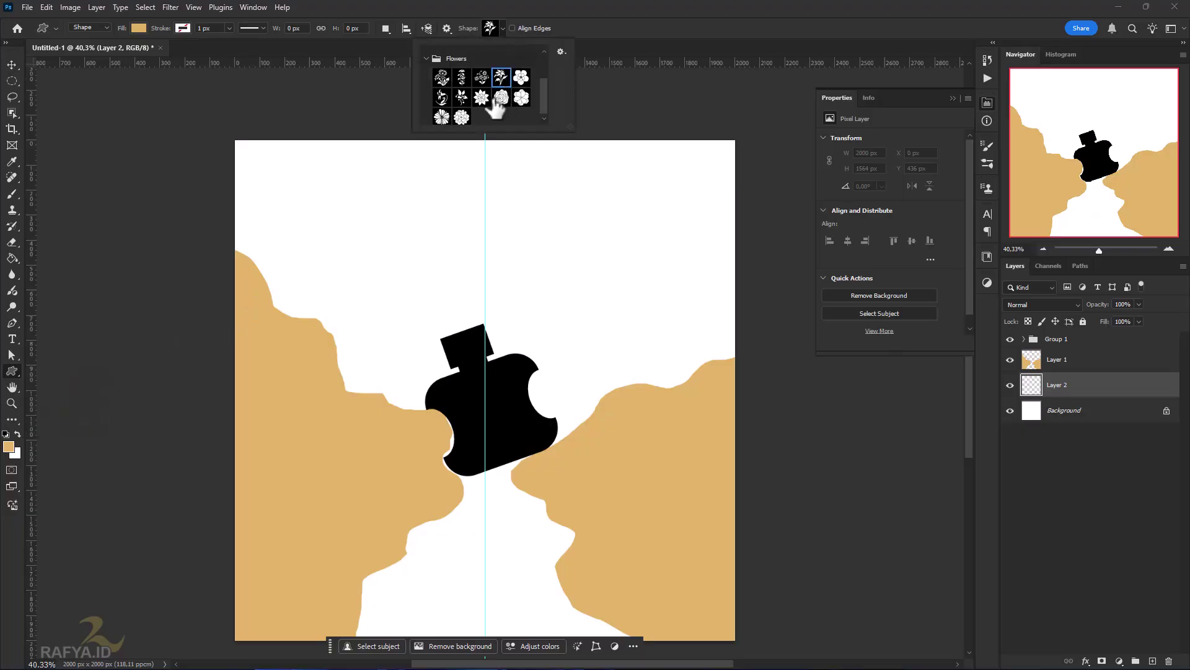
pyautogui.moveTo(563, 288)
pyautogui.mouseDown()
pyautogui.moveTo(616, 399)
pyautogui.moveTo(646, 418)
pyautogui.mouseUp()
# Step: Set the flower's fill colour to #cc76d6
pyautogui.click(861, 228)
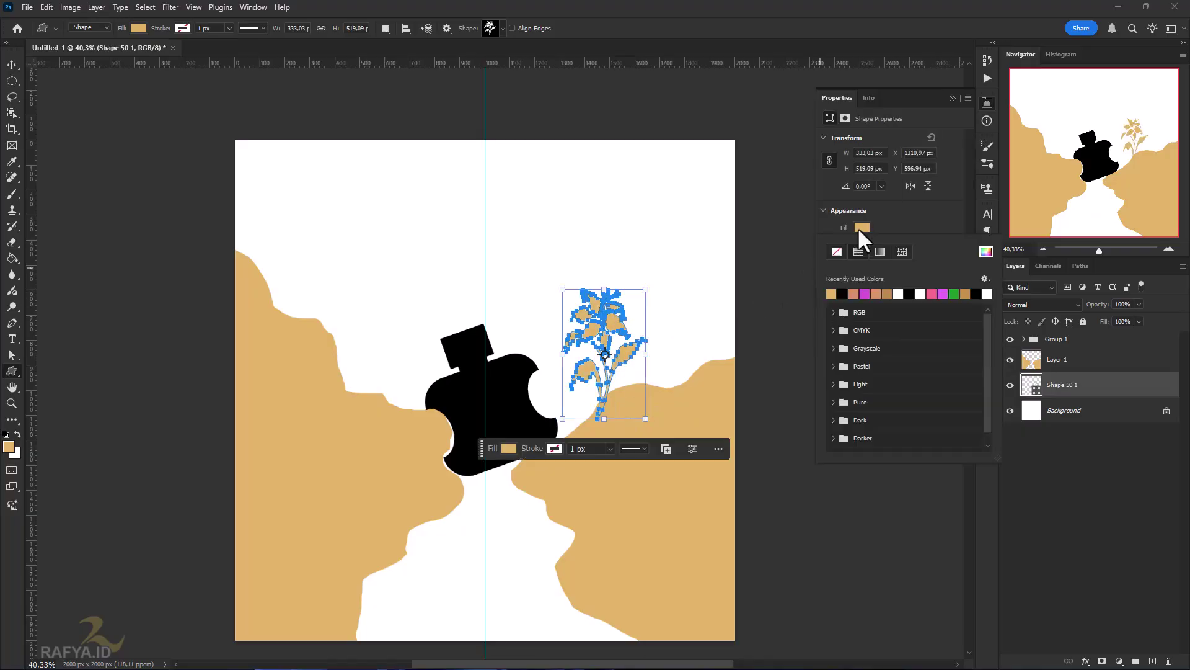
pyautogui.click(861, 229)
pyautogui.click(861, 228)
pyautogui.click(985, 252)
pyautogui.write('cc76d6')
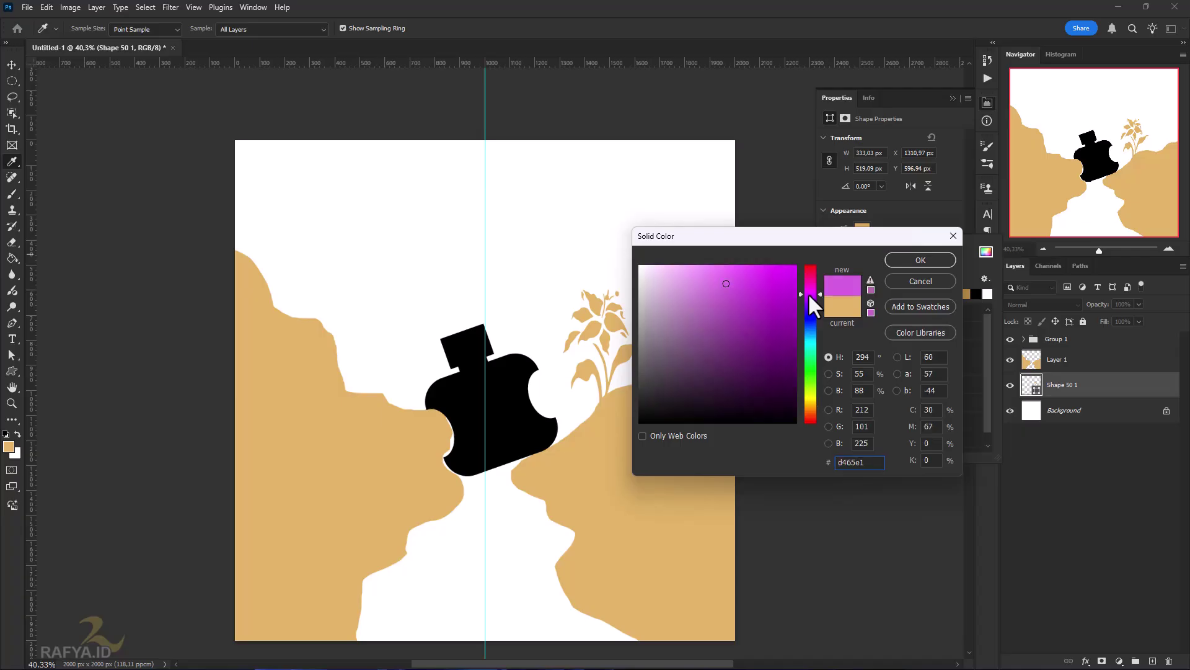
pyautogui.click(900, 259)
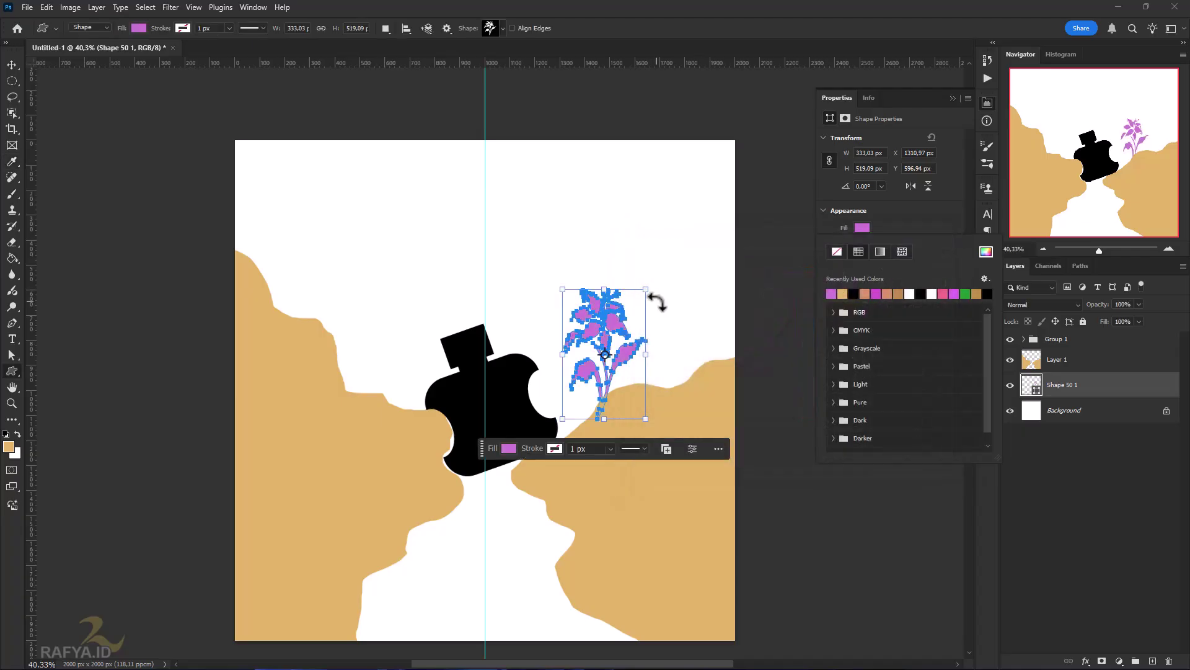
# Step: Shrink the flower to about 89%, tilt it 10°, and commit
pyautogui.press('v')
pyautogui.moveTo(651, 287); pyautogui.dragTo(587, 361)
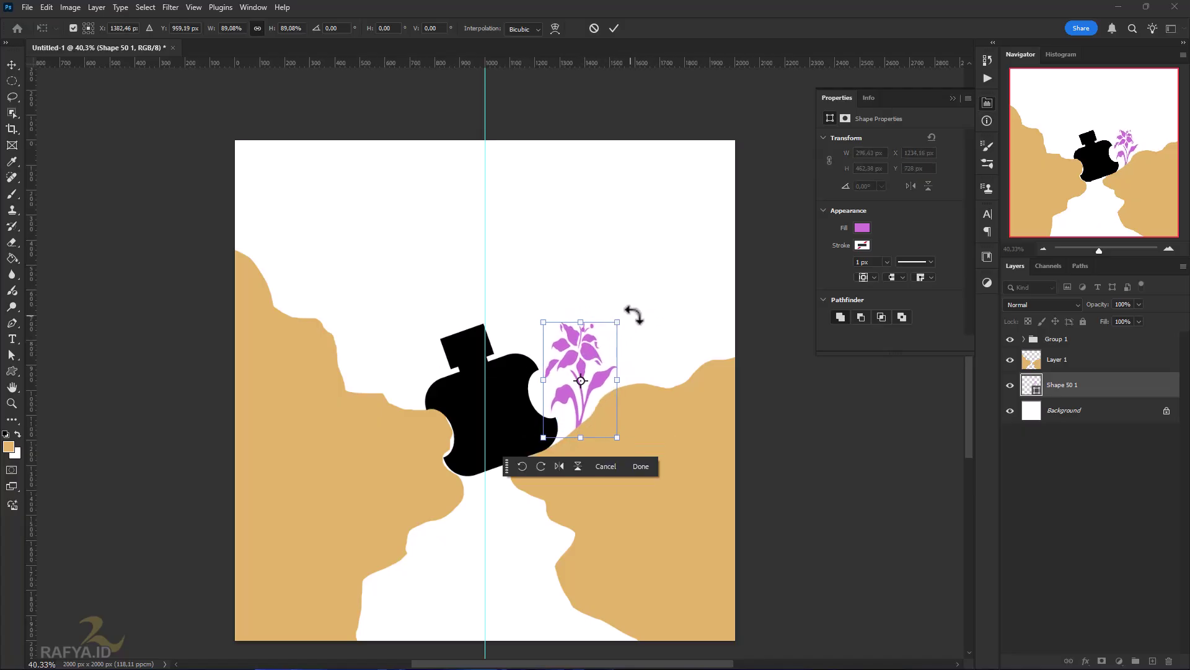
pyautogui.moveTo(633, 314); pyautogui.dragTo(609, 345)
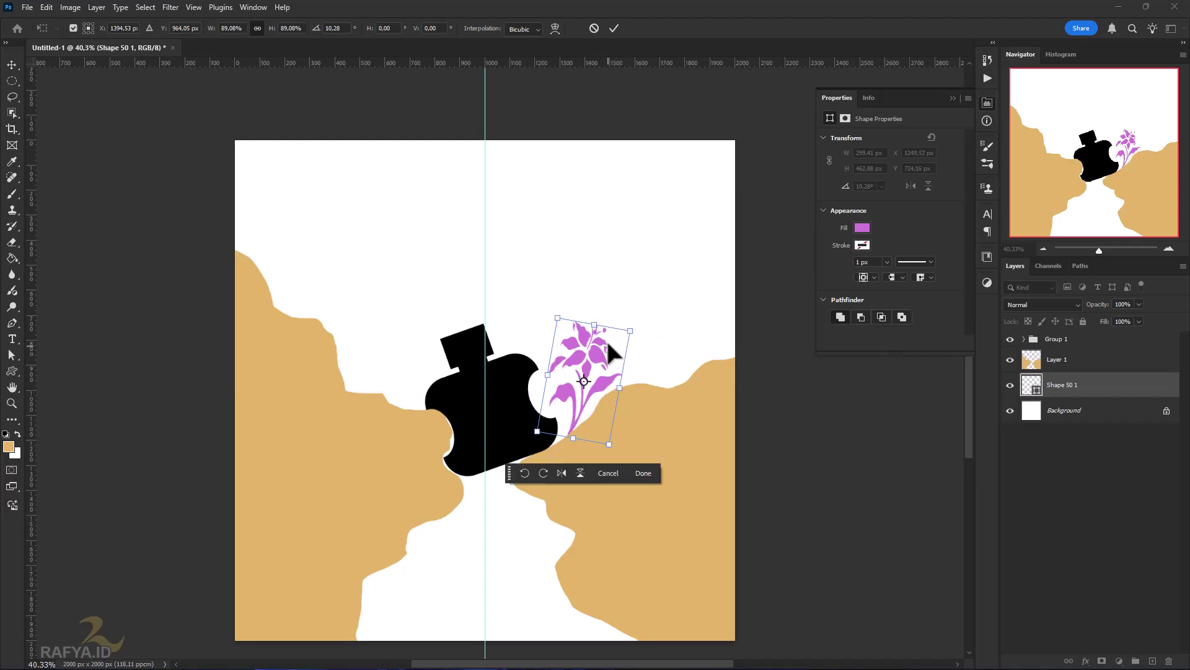
pyautogui.click(612, 27)
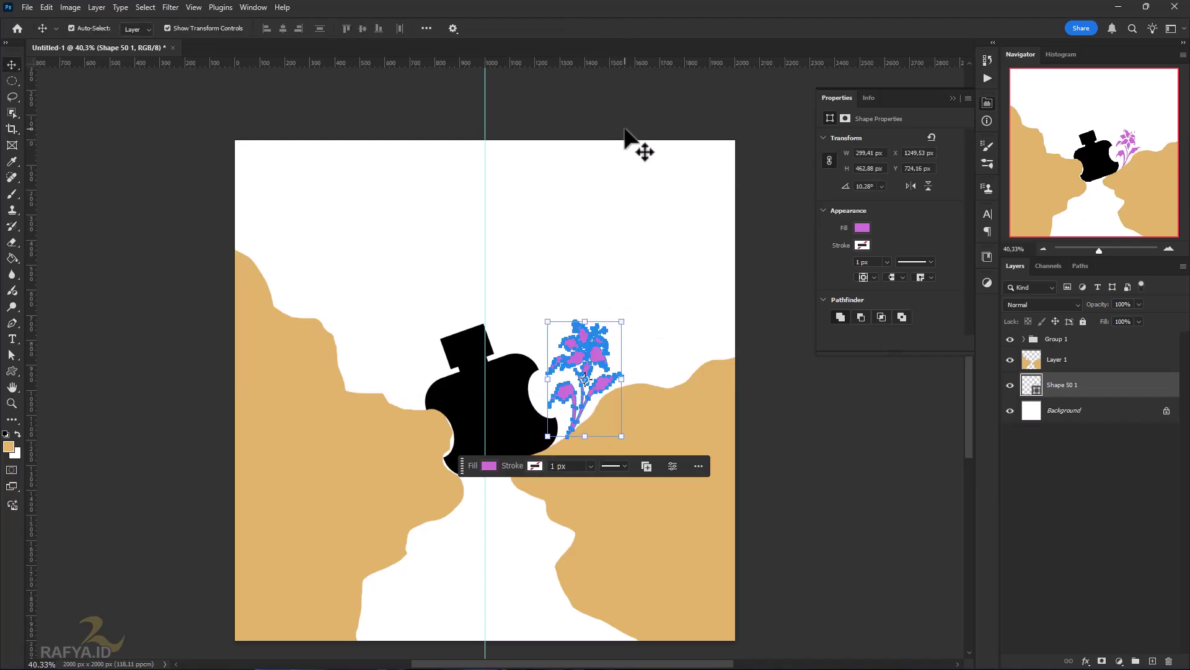
# Step: Save a copy of the composition as perfume.jpg in JPEG format
pyautogui.click(489, 480)
pyautogui.click(28, 8)
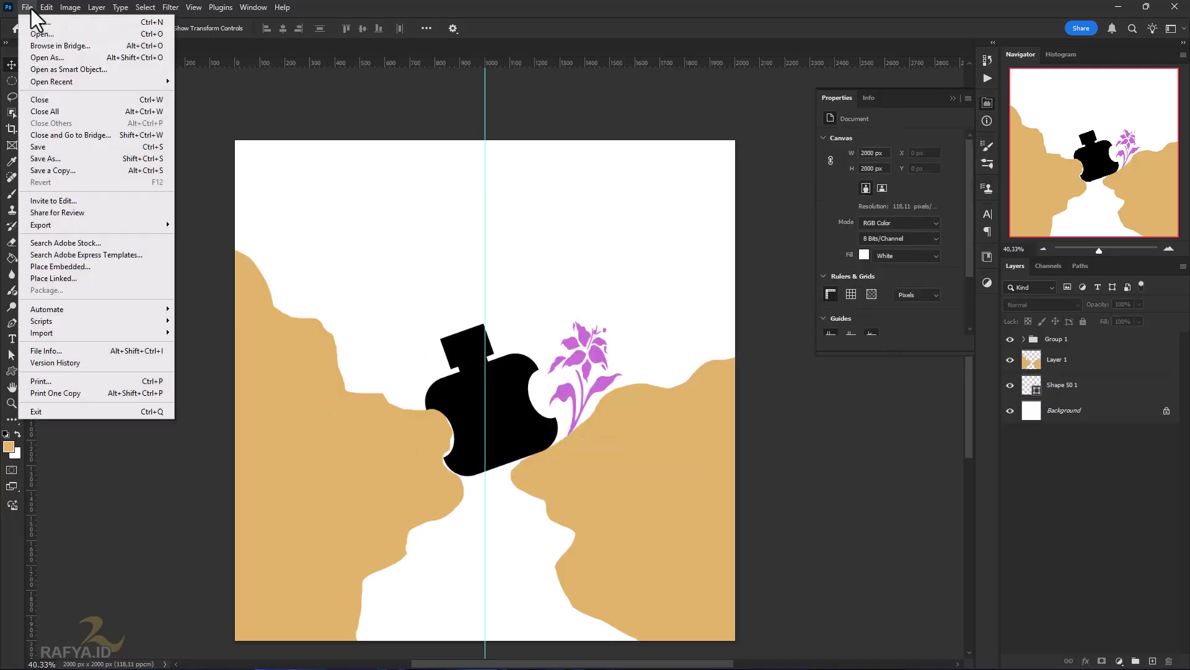
pyautogui.click(86, 171)
pyautogui.write('perfume')
pyautogui.click(206, 262)
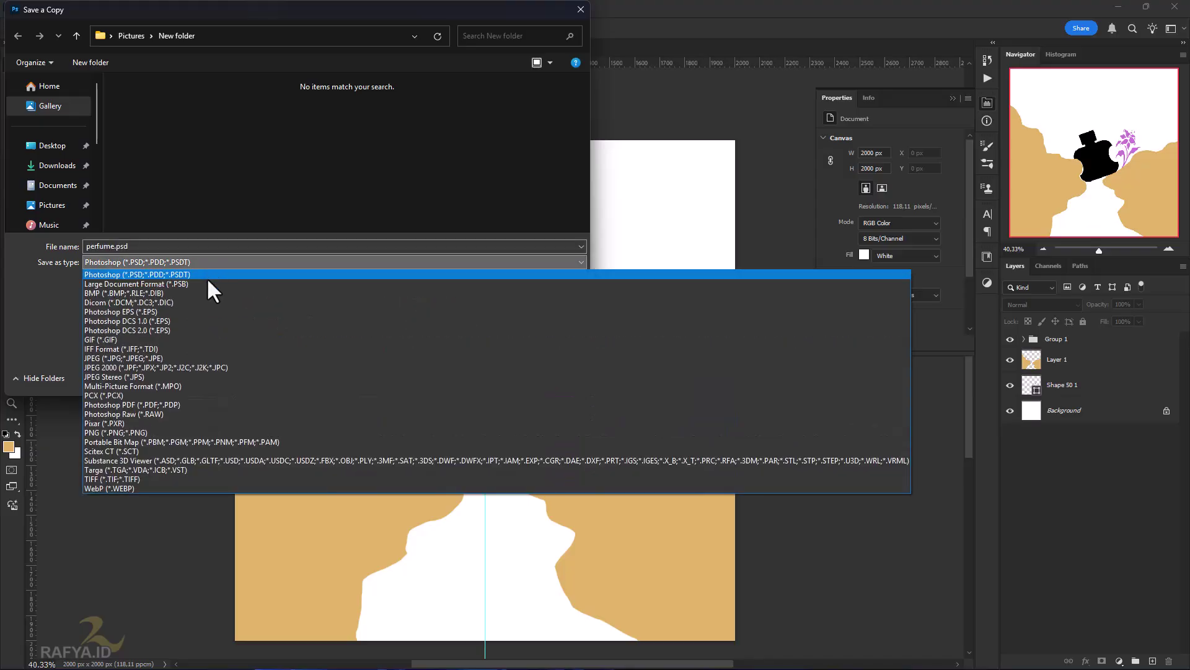
pyautogui.click(211, 361)
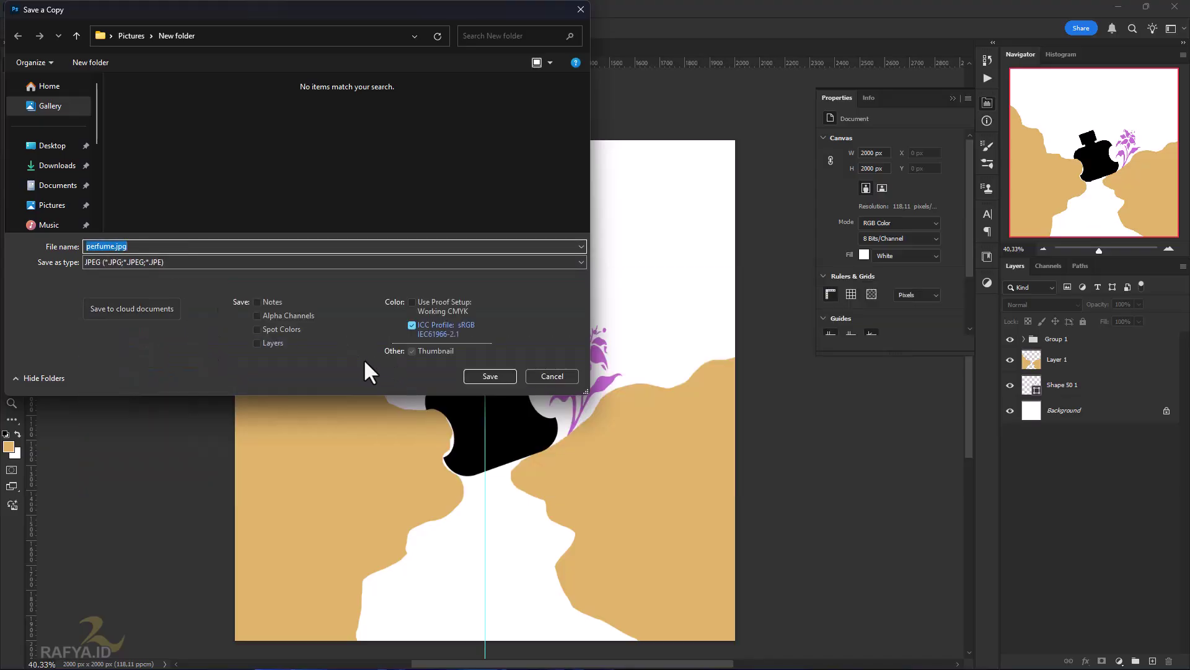
pyautogui.click(488, 377)
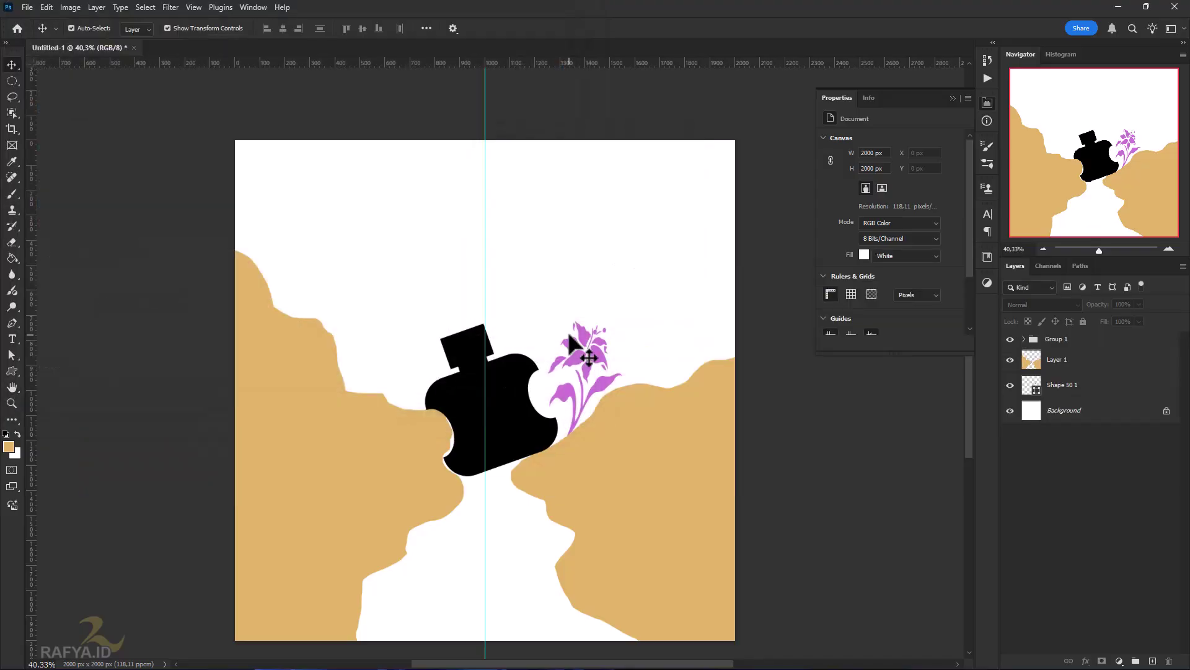
# Step: Create a 2000 × 2000 px Untitled-2 document and bring up Generate Image
pyautogui.click(29, 8)
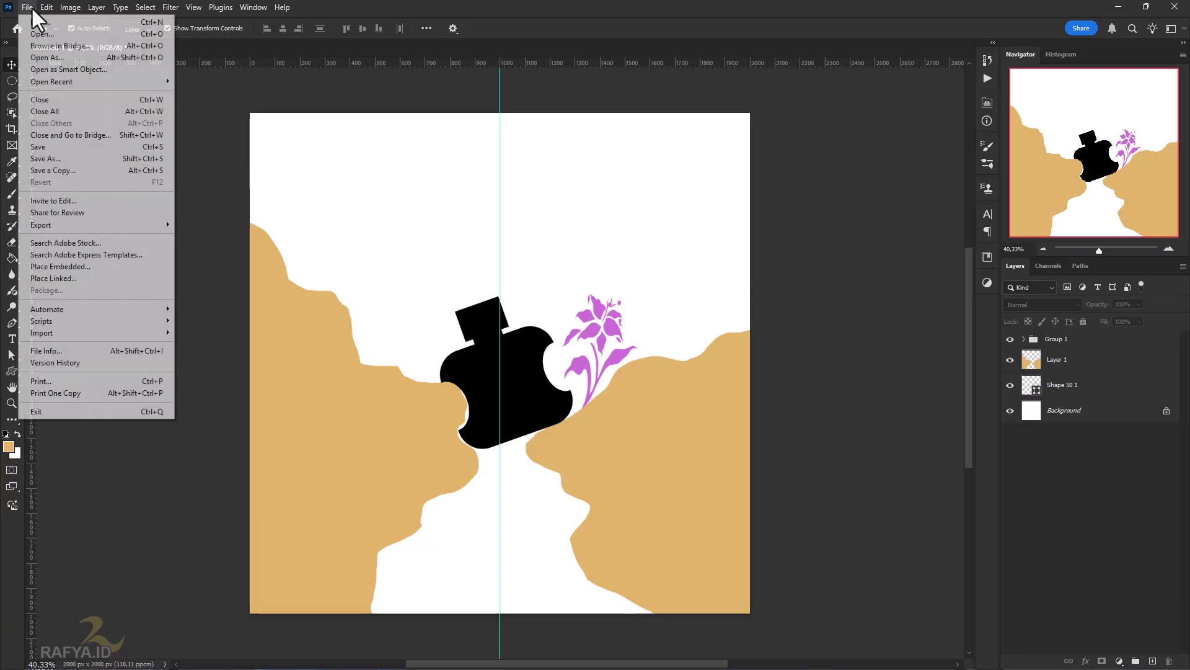
pyautogui.click(61, 22)
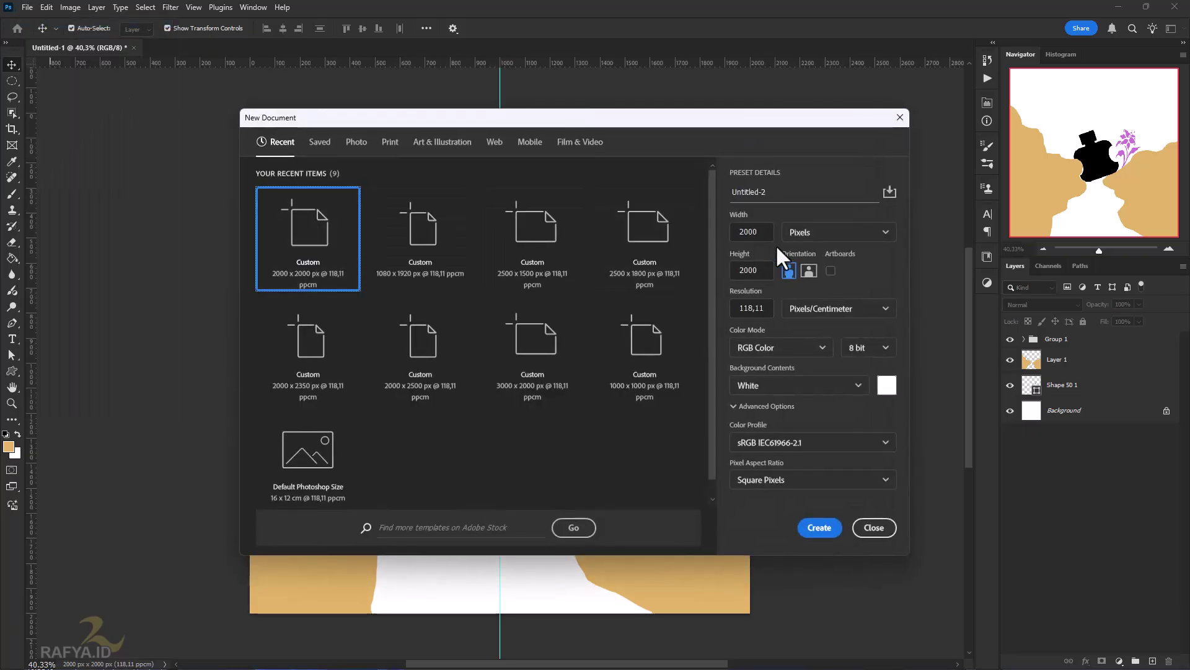
pyautogui.click(750, 234)
pyautogui.click(751, 271)
pyautogui.click(811, 529)
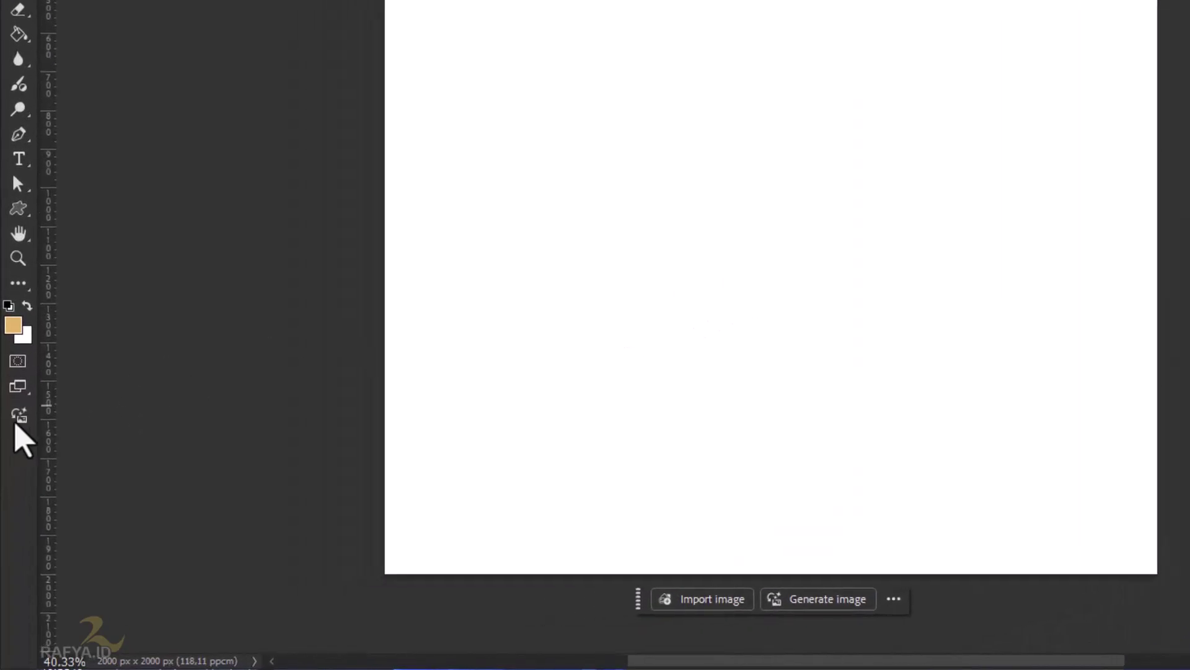
pyautogui.click(18, 423)
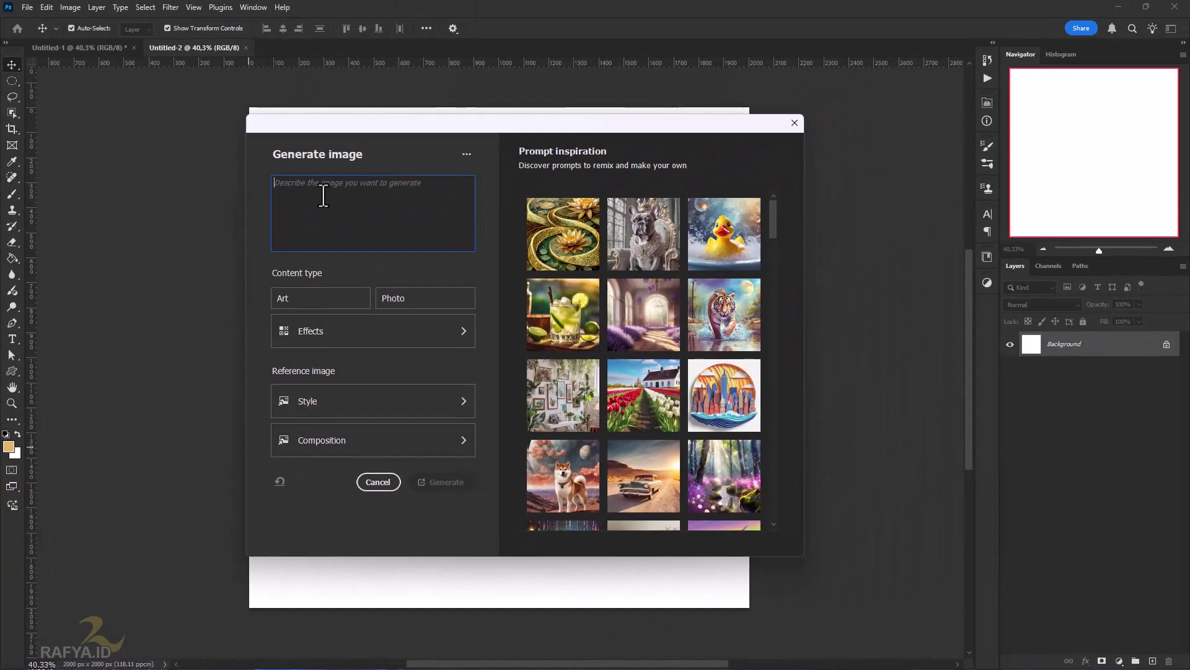
# Step: Paste the perfume-bottle prompt, set content type to Photo and apply the Cinematic effect
pyautogui.write('perfume gold bottle design mockup photo between two rocks with a dark backdrop product photo rustic lighting bokeh flower on side')
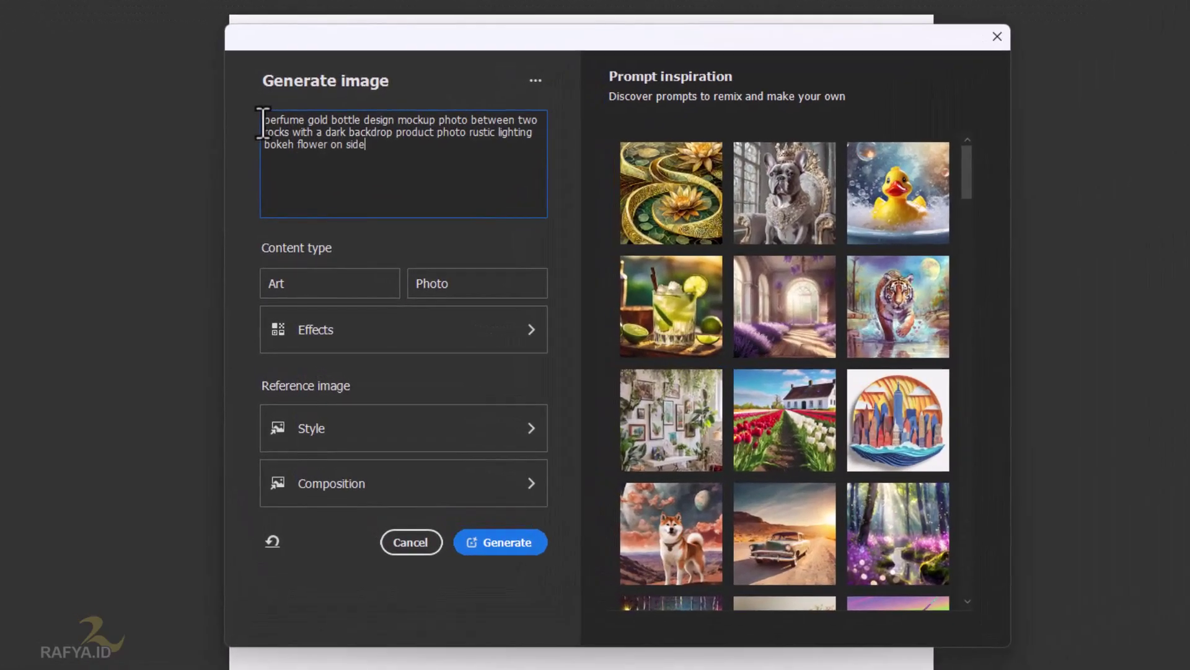
pyautogui.moveTo(274, 182); pyautogui.dragTo(385, 189)
pyautogui.moveTo(420, 132); pyautogui.dragTo(475, 147)
pyautogui.click(471, 118)
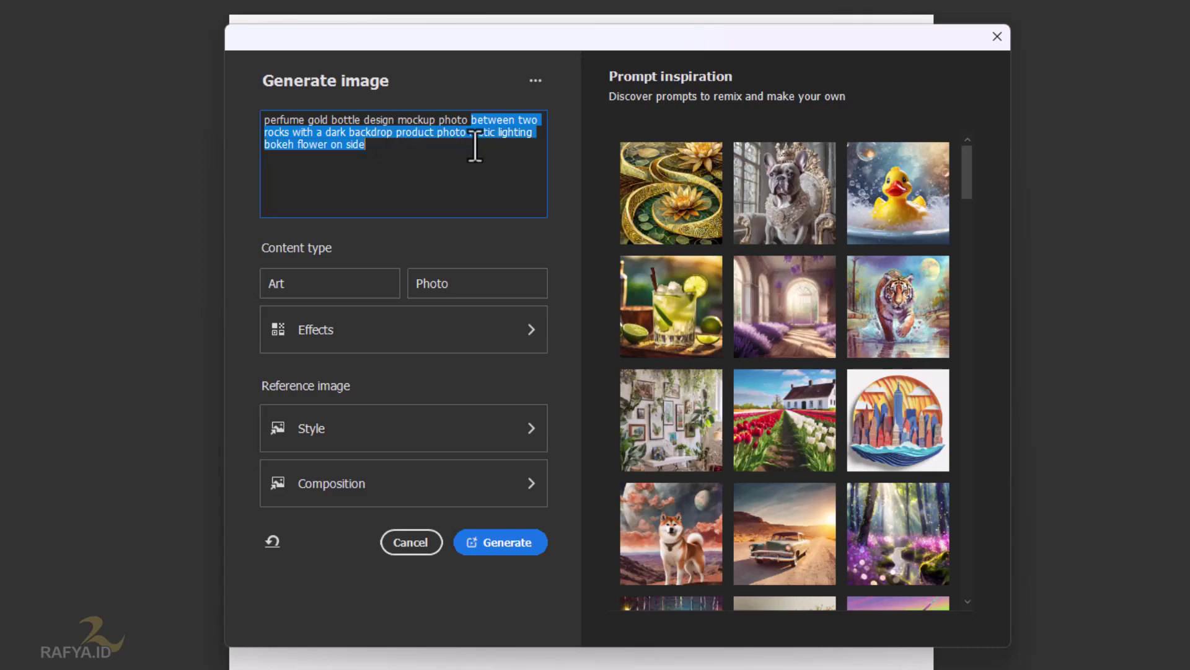
pyautogui.click(399, 155)
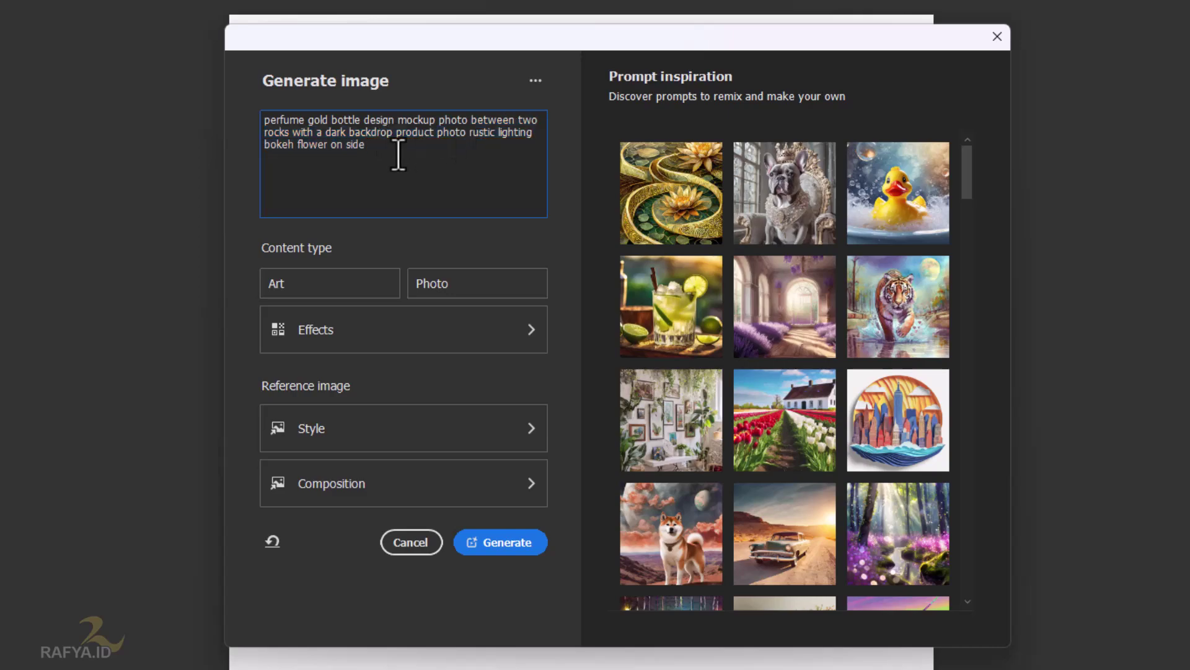
pyautogui.click(447, 282)
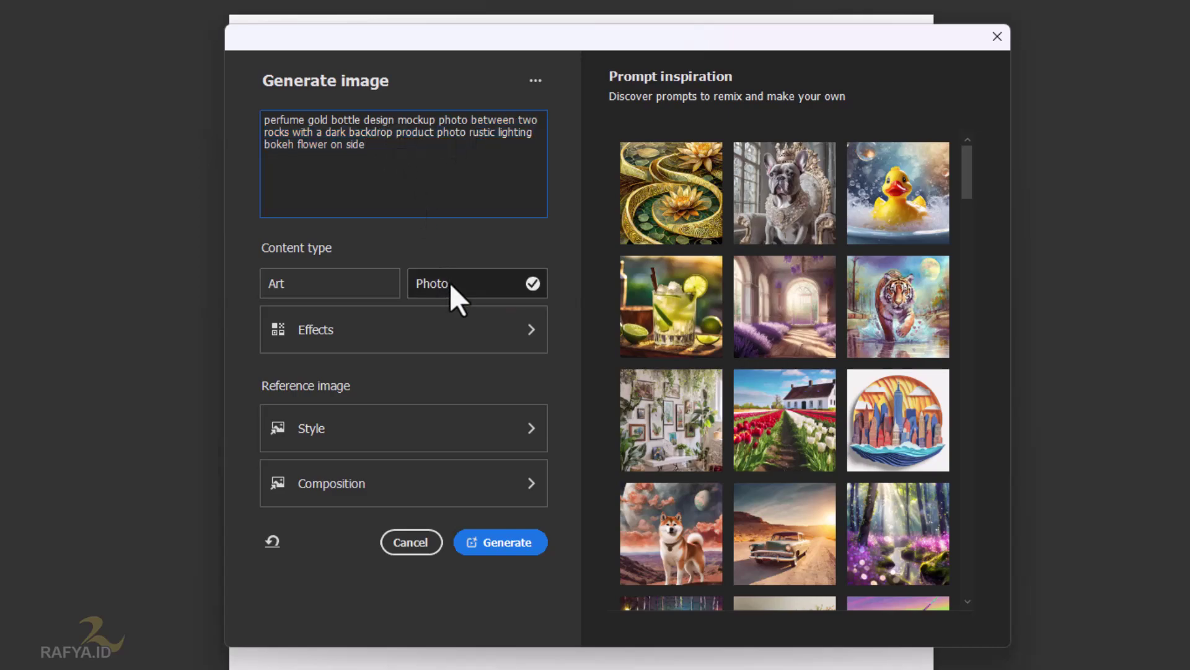
pyautogui.click(449, 329)
pyautogui.click(930, 140)
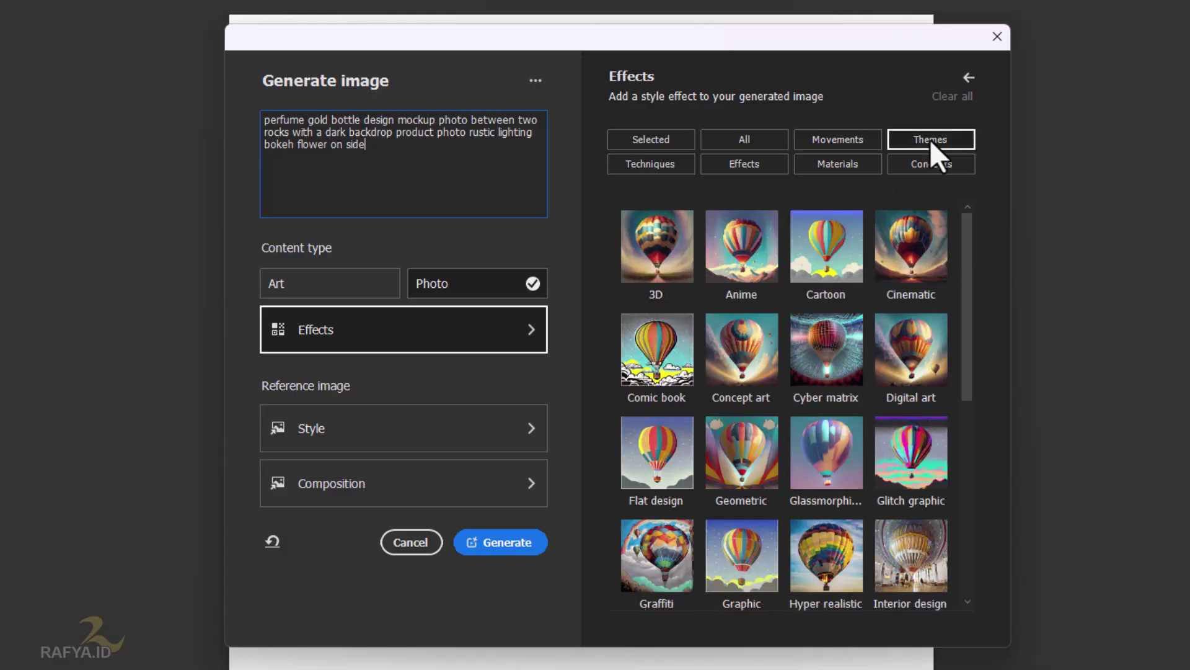
pyautogui.click(908, 260)
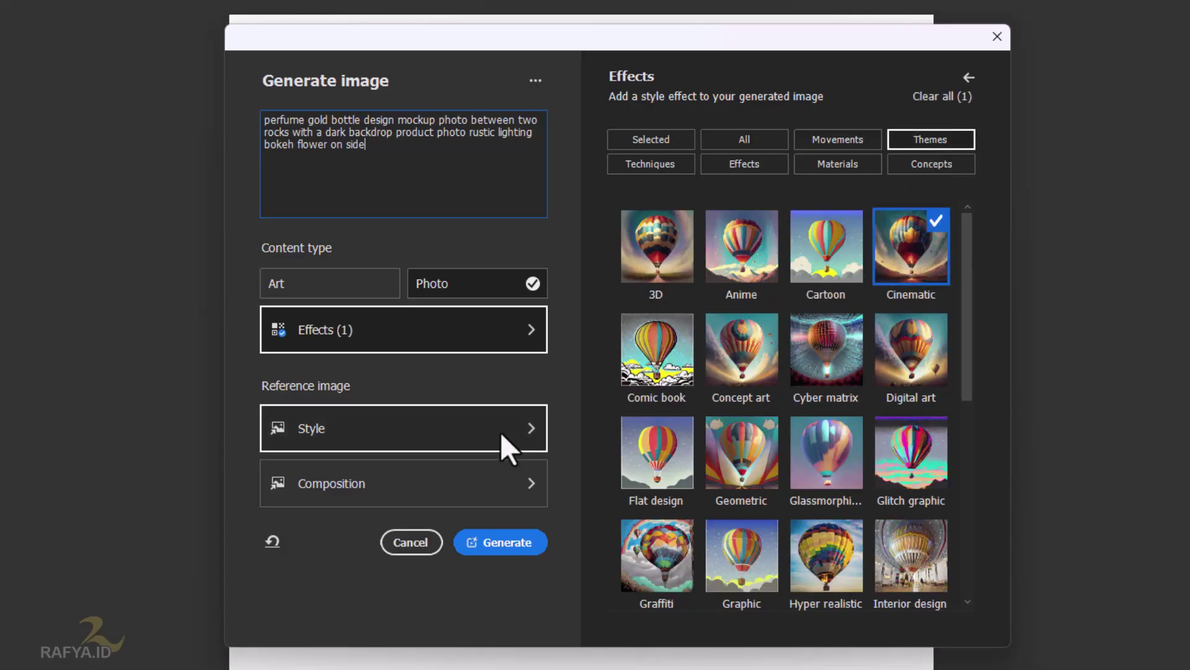
# Step: Load perfume.jpg as the composition reference and generate the image
pyautogui.click(504, 483)
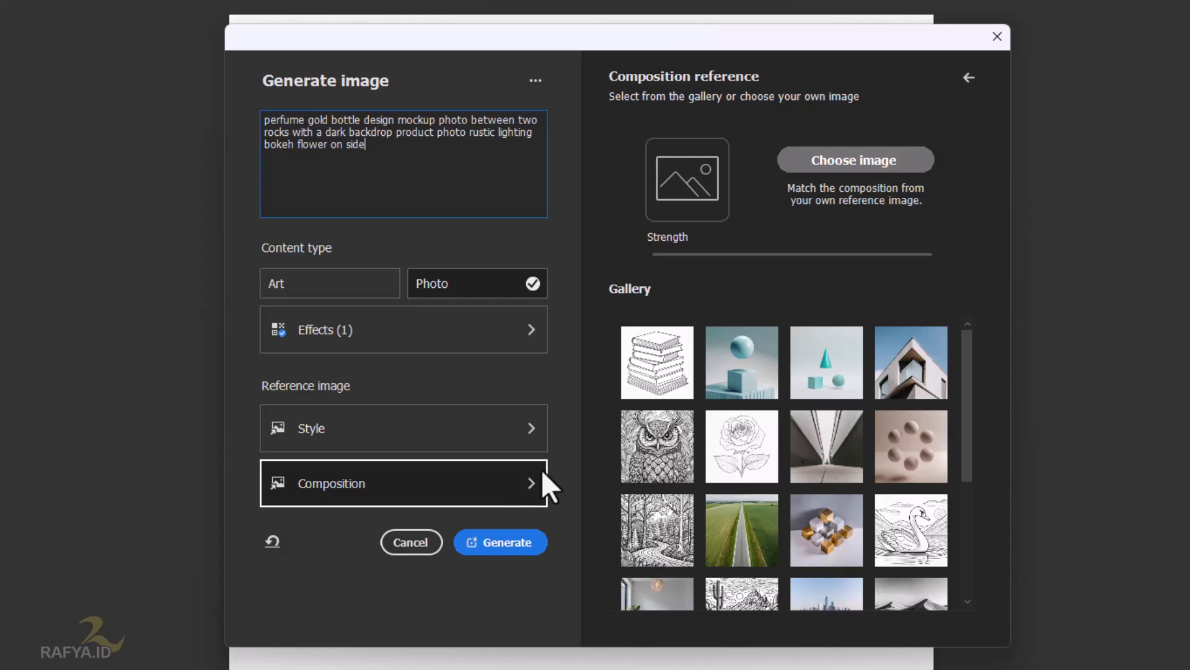
pyautogui.click(830, 168)
pyautogui.click(459, 210)
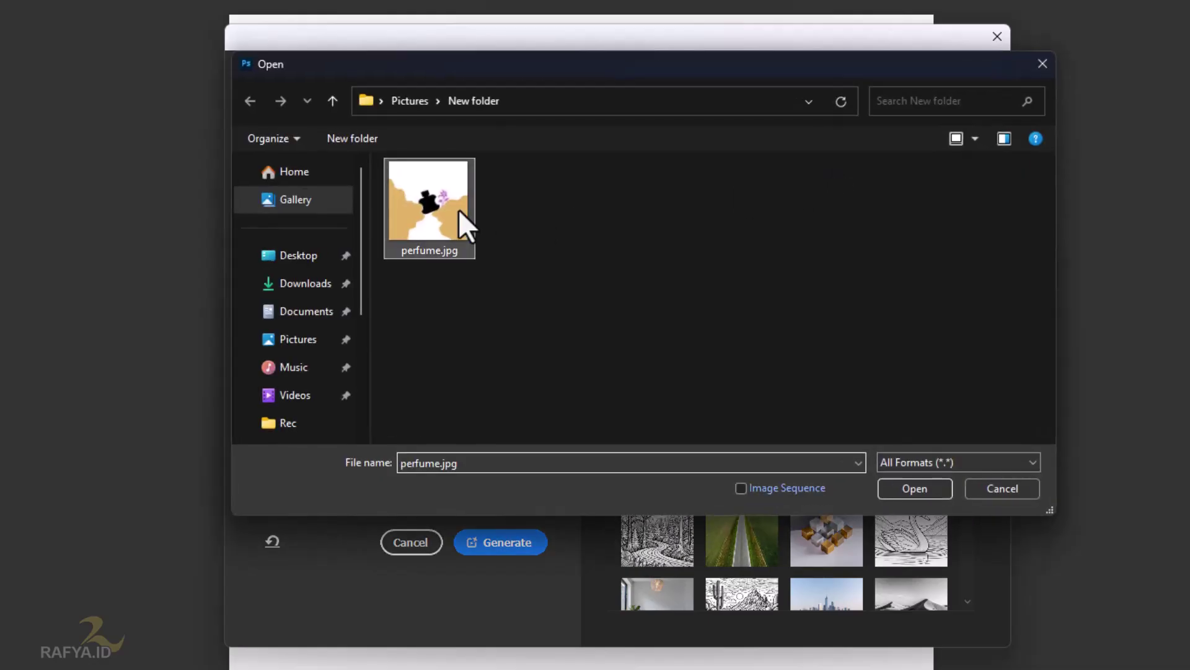
pyautogui.click(911, 488)
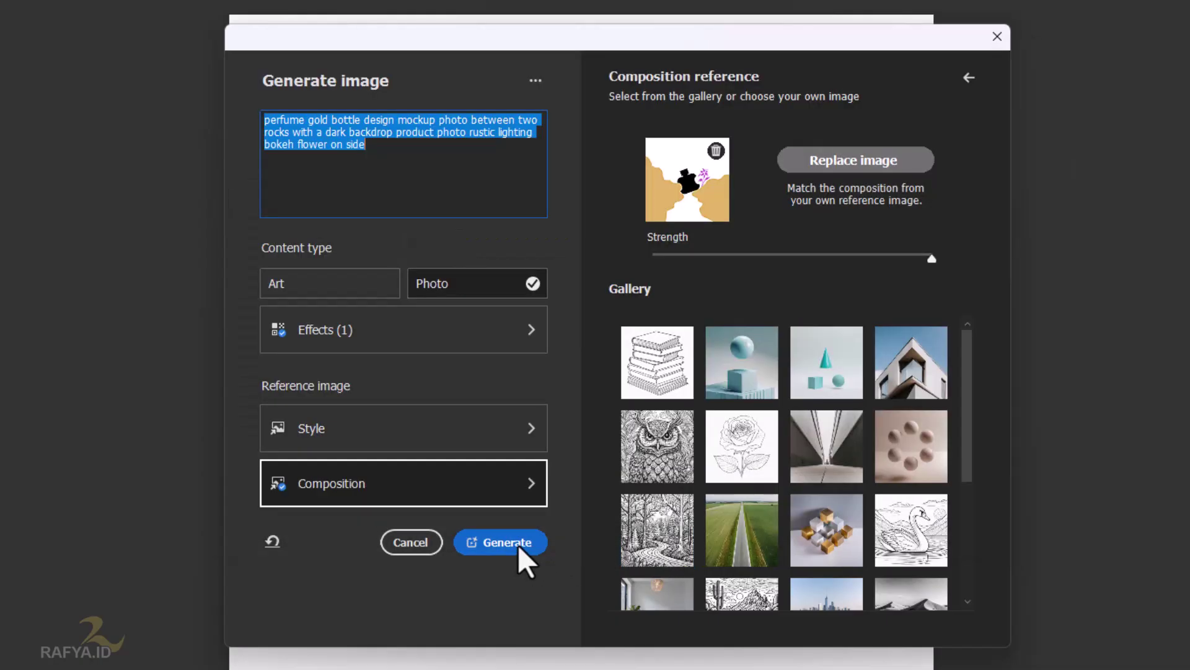
pyautogui.click(518, 544)
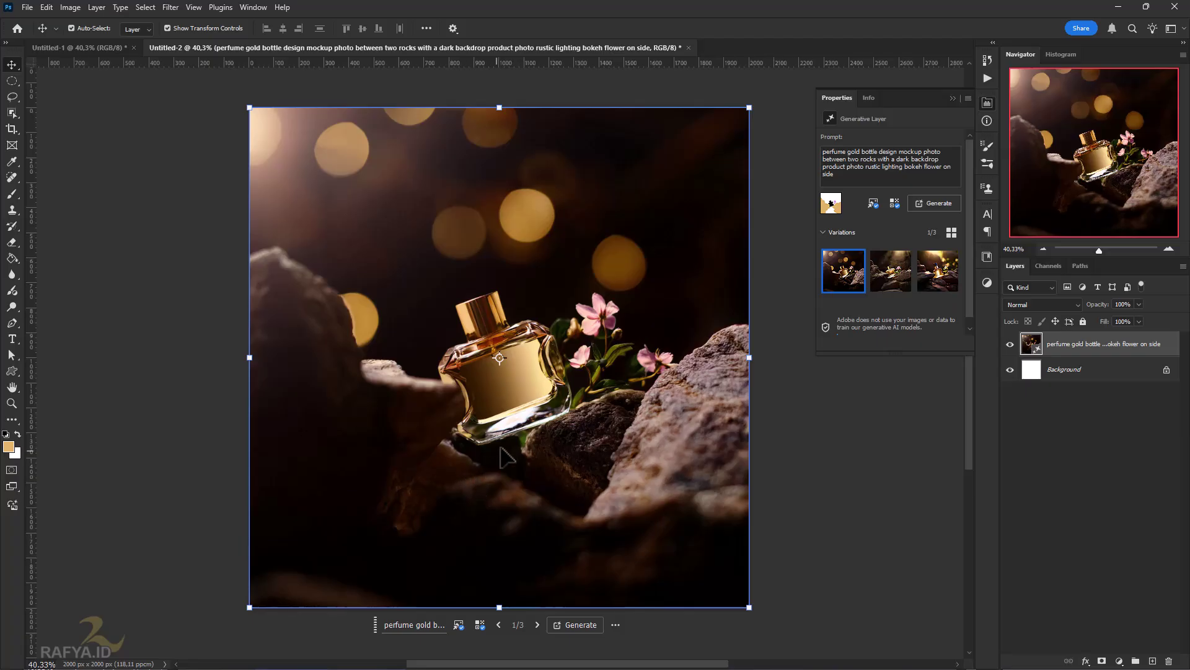
# Step: Browse the generated variations and generate three more, for six in total
pyautogui.click(885, 280)
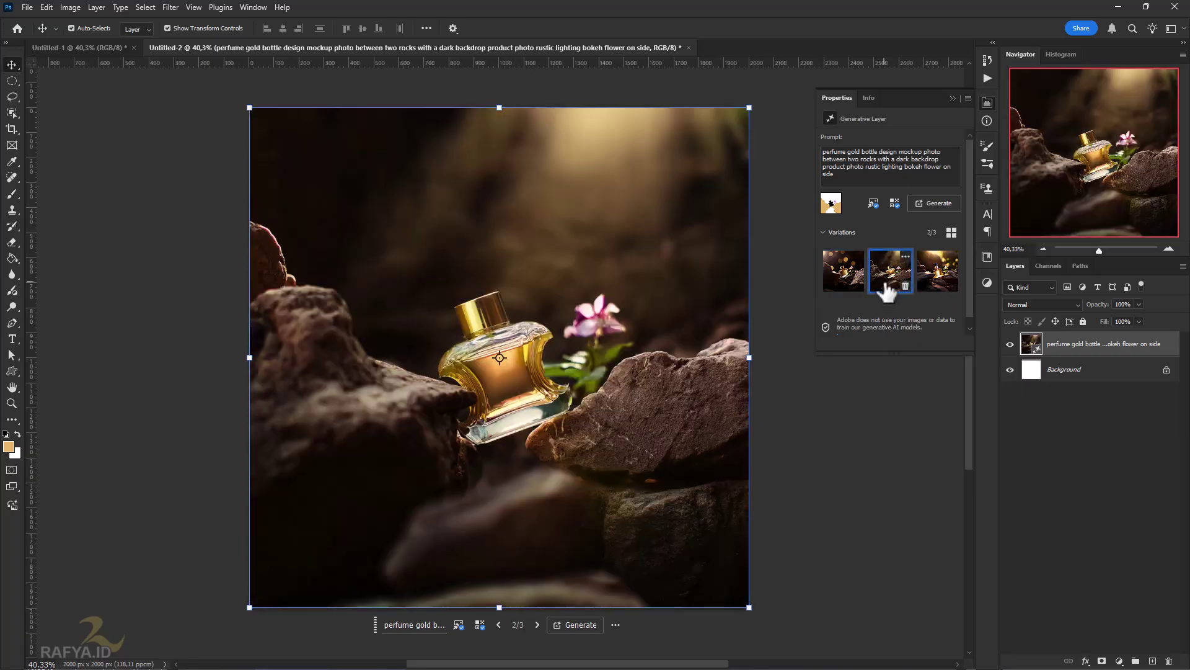
pyautogui.click(935, 282)
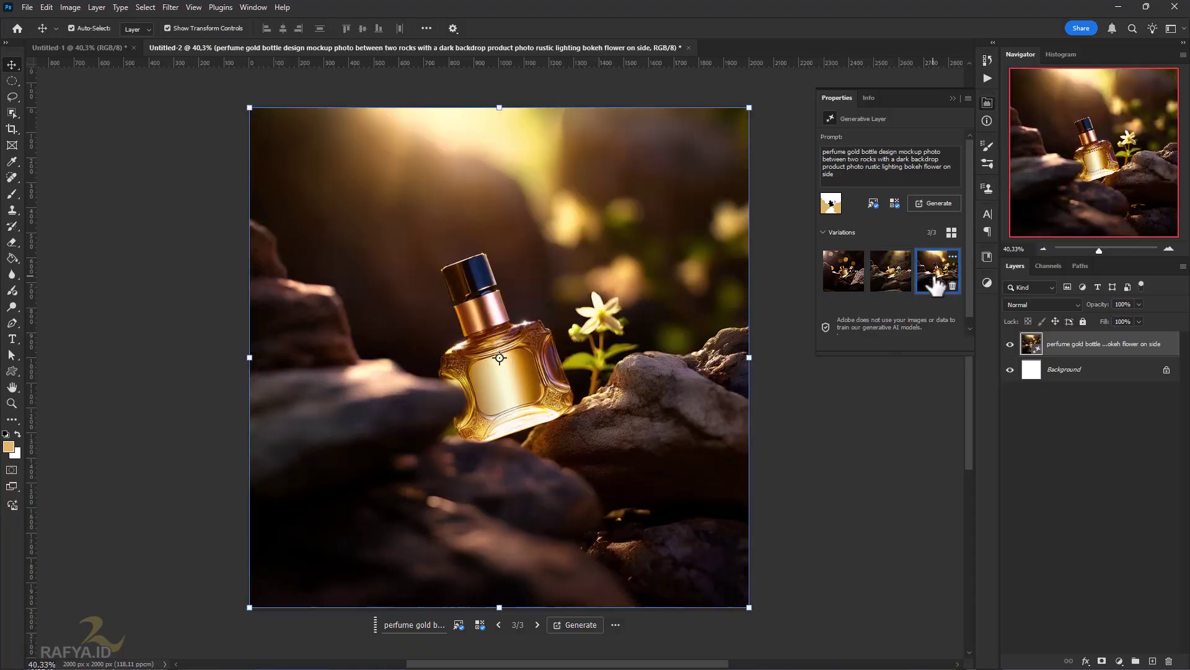
pyautogui.click(891, 273)
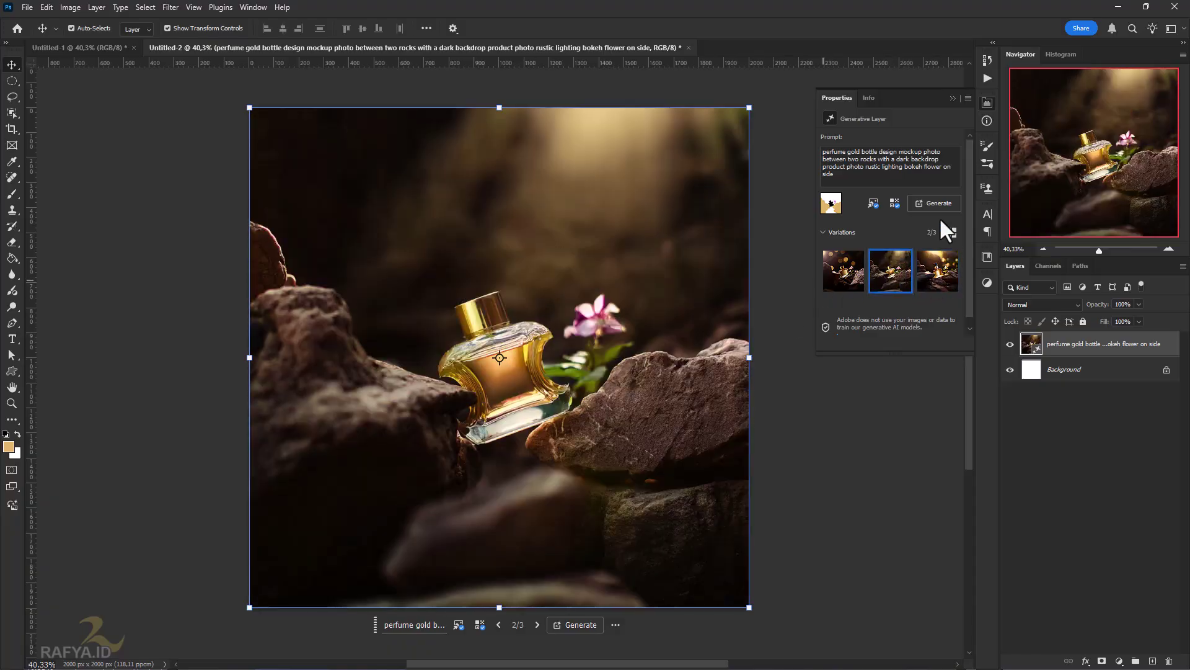
pyautogui.click(948, 207)
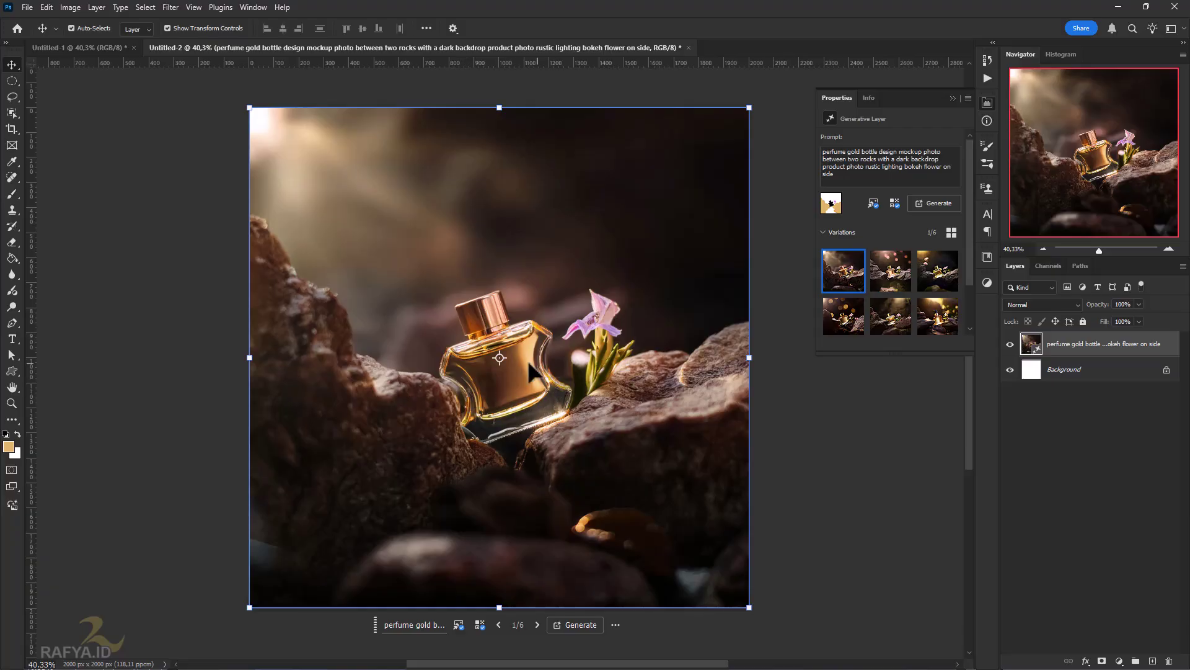
pyautogui.click(12, 81)
# Step: Rectangle-select the top strip of the dark background
pyautogui.rightClick(12, 81)
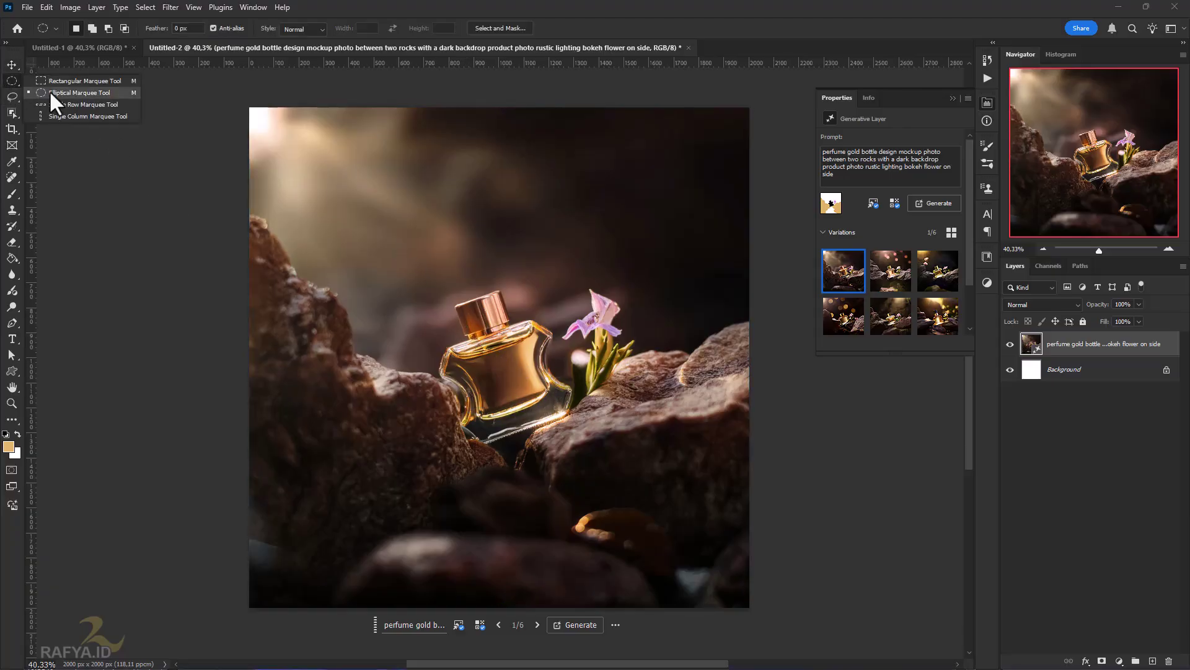
pyautogui.click(62, 92)
pyautogui.moveTo(251, 91); pyautogui.dragTo(812, 280)
# Step: Generative Fill the selection with 'bokeh' and keep the first of three variations
pyautogui.click(400, 297)
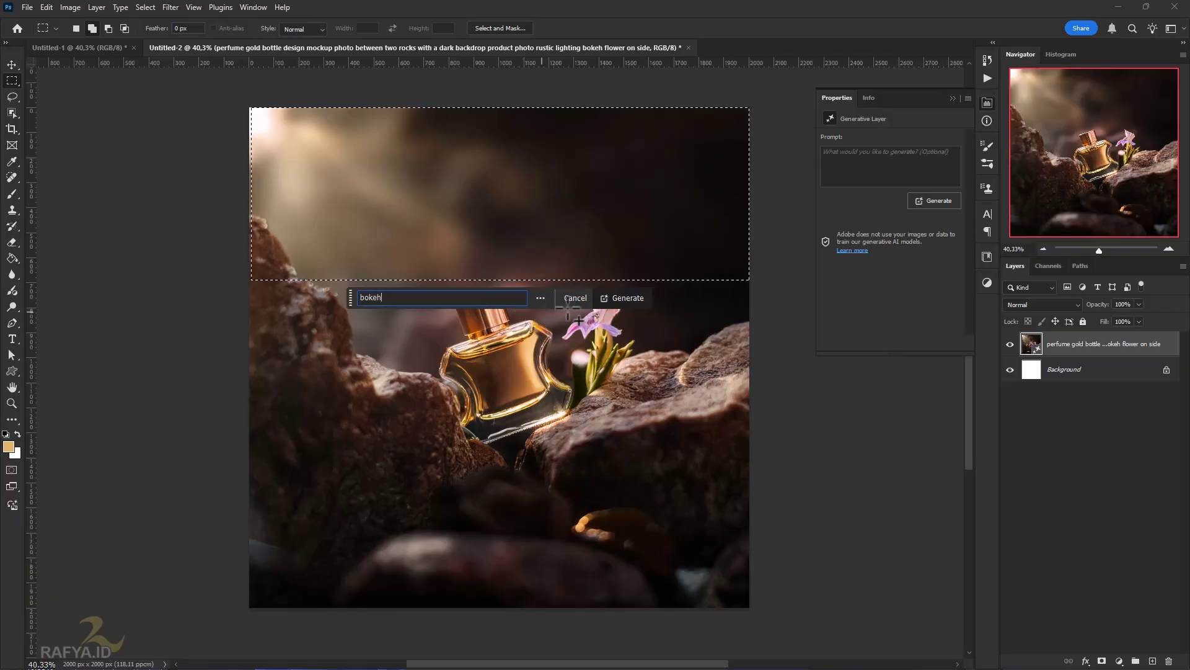
pyautogui.click(622, 298)
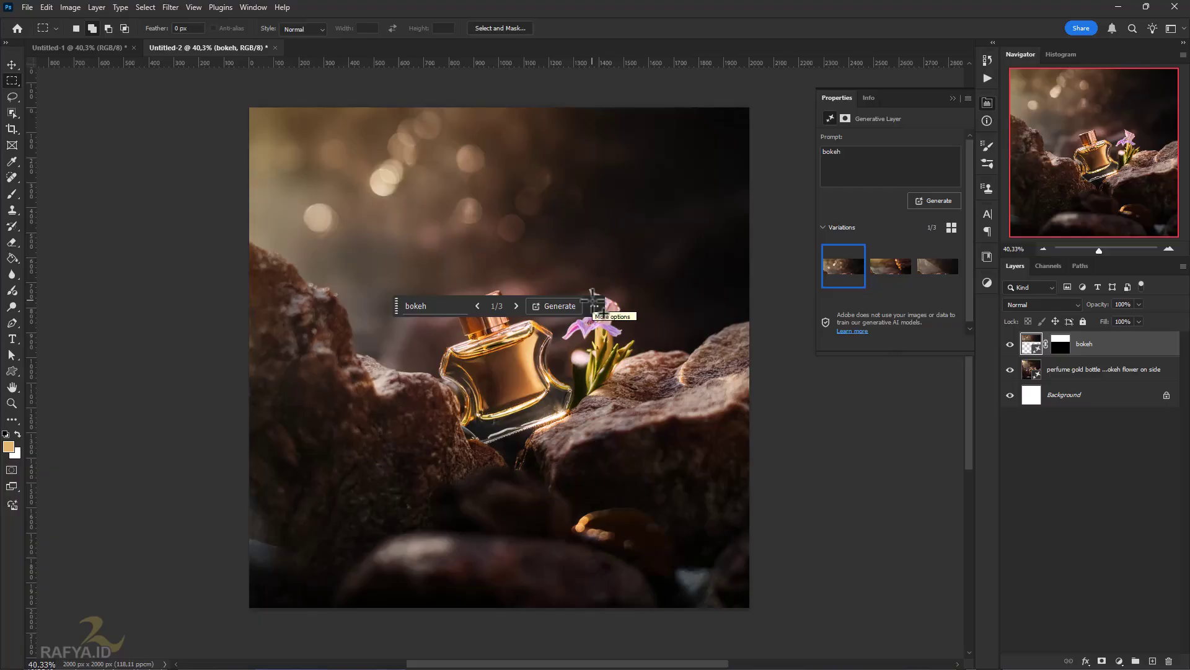
pyautogui.click(881, 276)
pyautogui.click(928, 279)
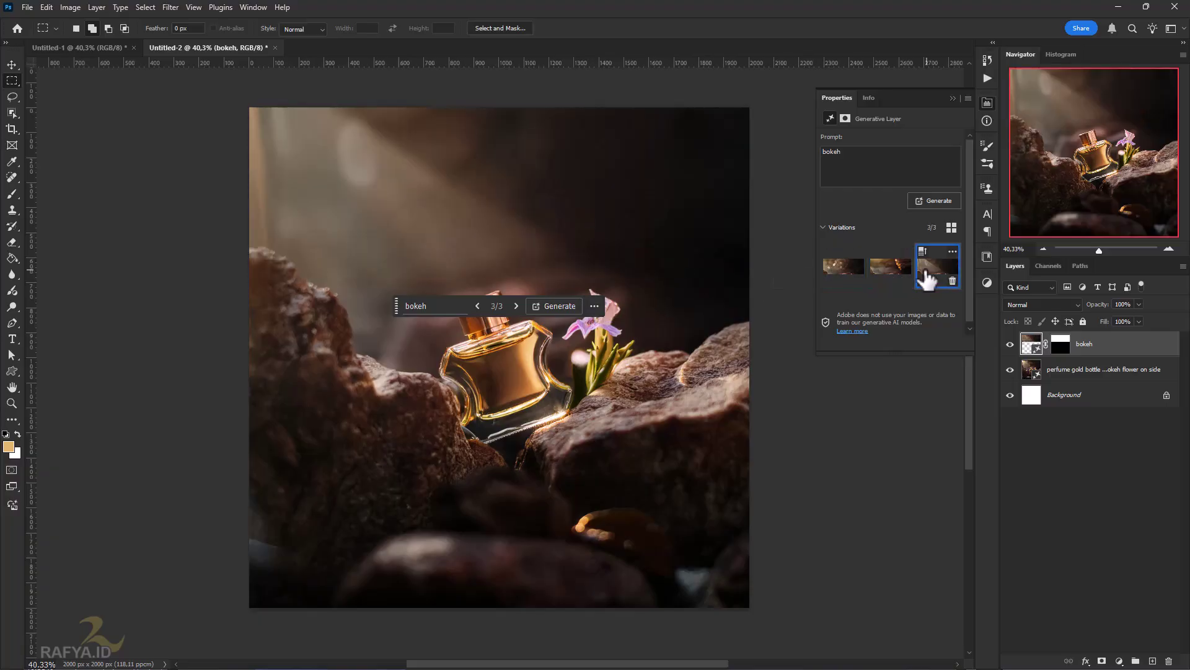
pyautogui.click(844, 273)
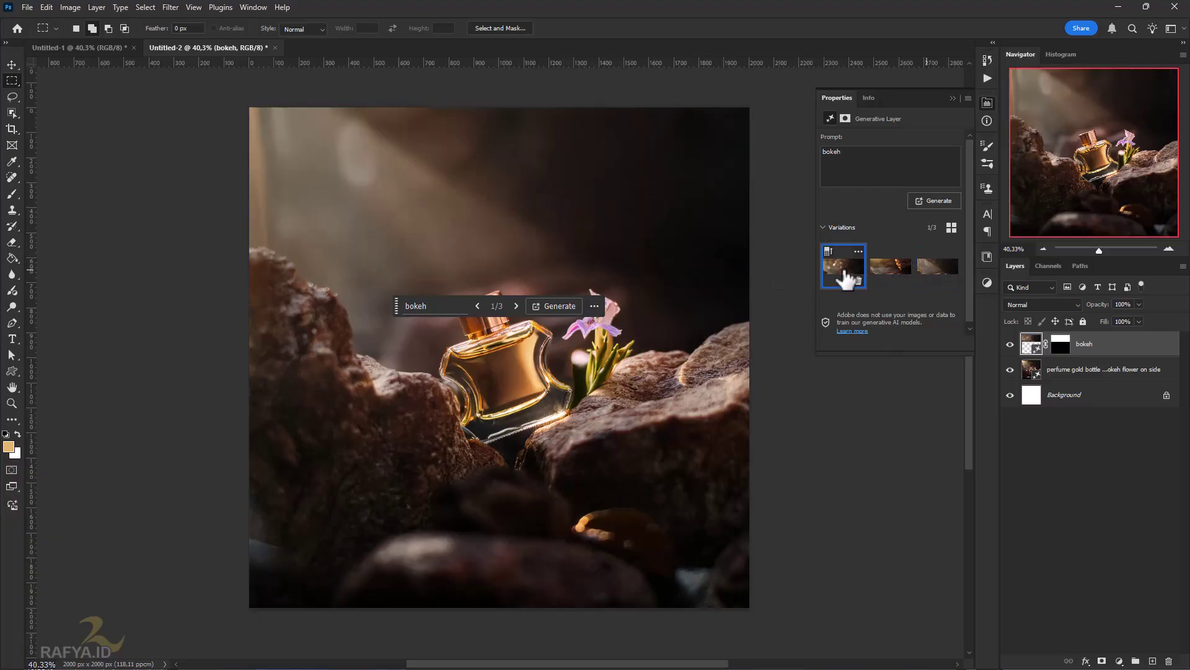
pyautogui.click(12, 65)
pyautogui.click(122, 117)
# Step: Stamp all visible layers into a new merged layer above the bokeh layer
pyautogui.scroll(1, 682, 443)
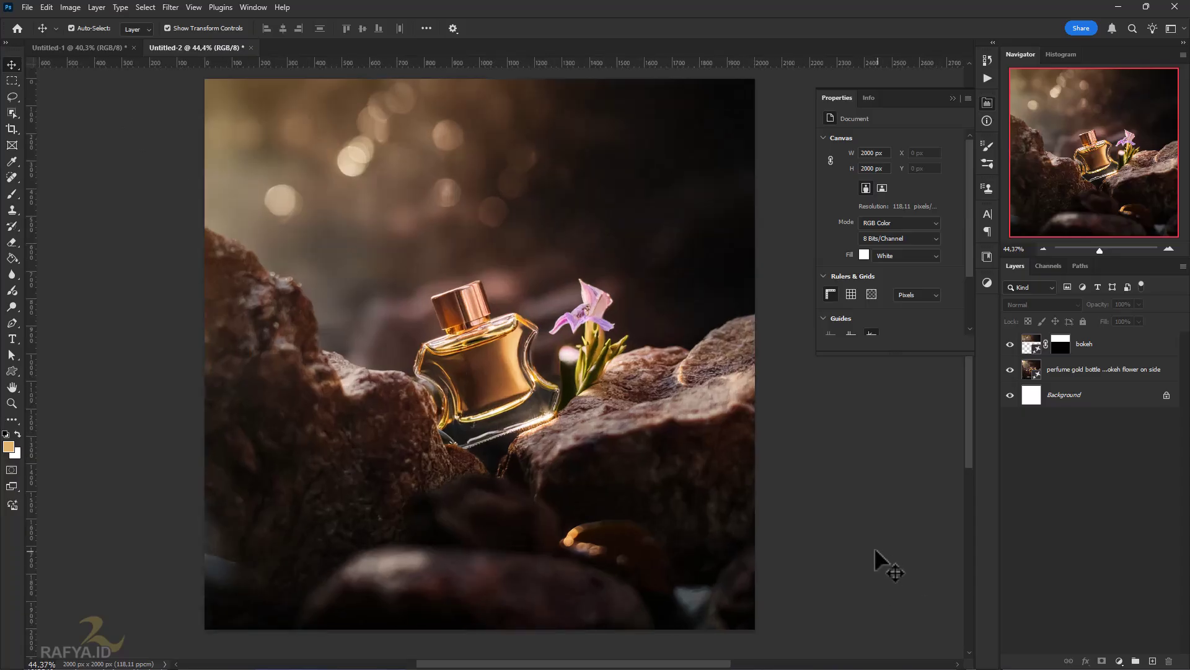
pyautogui.click(1099, 348)
pyautogui.hotkey('ctrl', 'shift', 'alt', 'e')
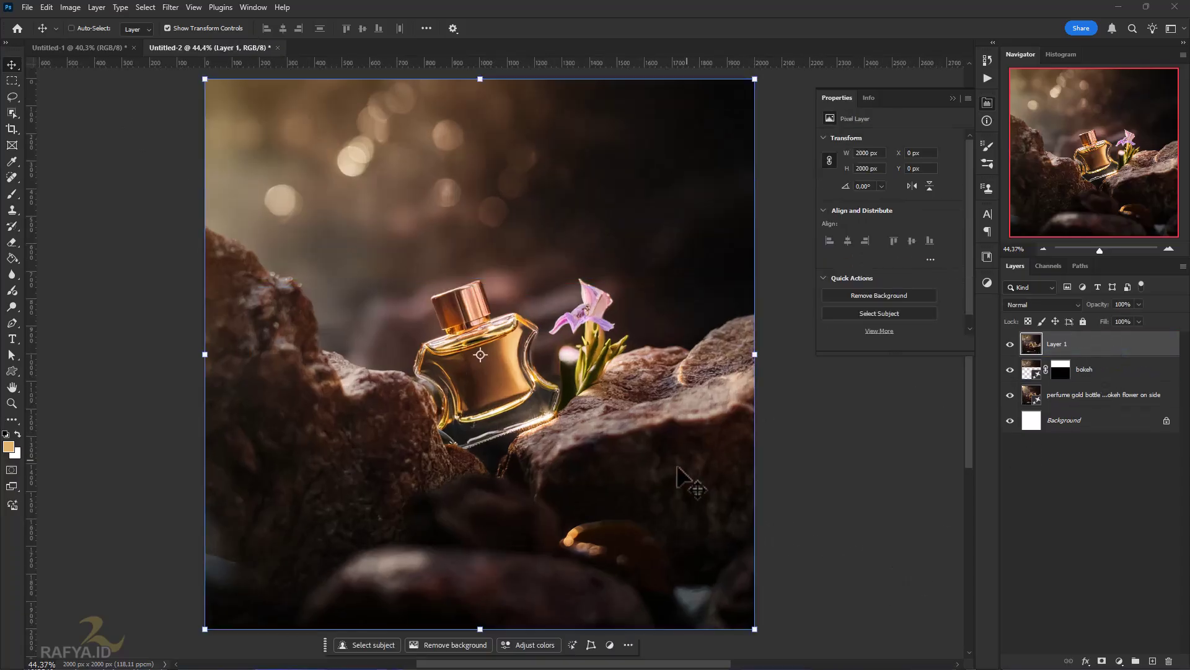
# Step: Lasso the blurry bottom rocks and regenerate them with an empty-prompt Generative Fill
pyautogui.click(11, 96)
pyautogui.moveTo(287, 637)
pyautogui.mouseDown()
pyautogui.moveTo(313, 562)
pyautogui.moveTo(386, 526)
pyautogui.moveTo(450, 471)
pyautogui.moveTo(630, 509)
pyautogui.moveTo(699, 598)
pyautogui.mouseUp()
pyautogui.moveTo(304, 659); pyautogui.dragTo(304, 659)
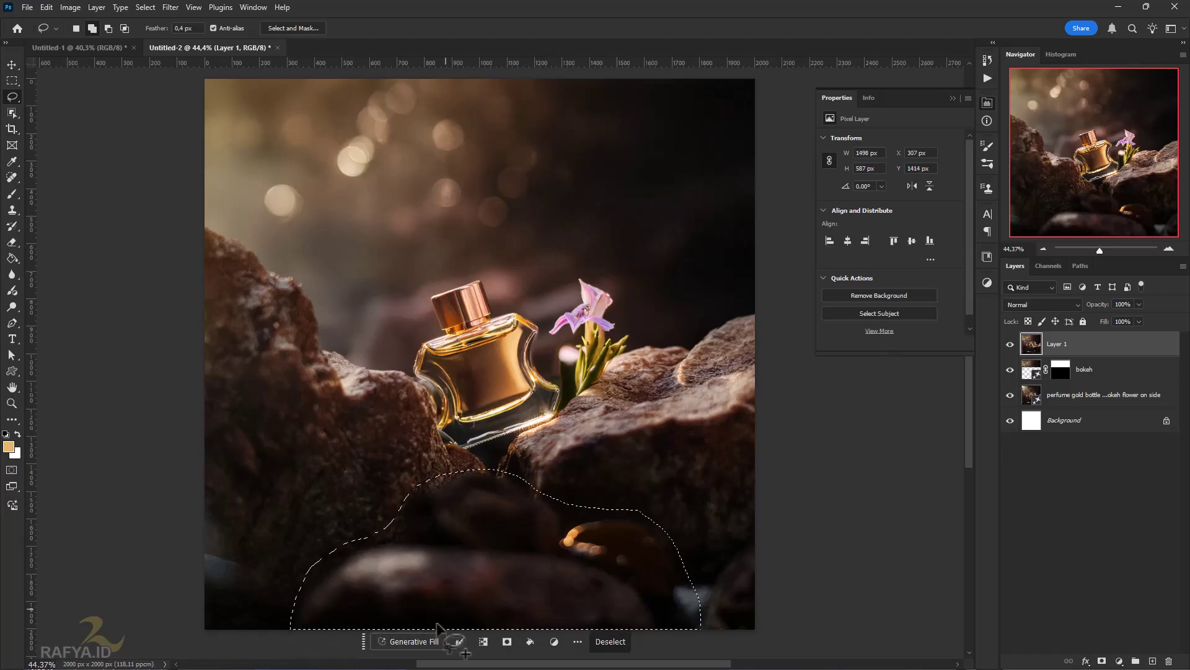
pyautogui.click(409, 643)
pyautogui.click(618, 650)
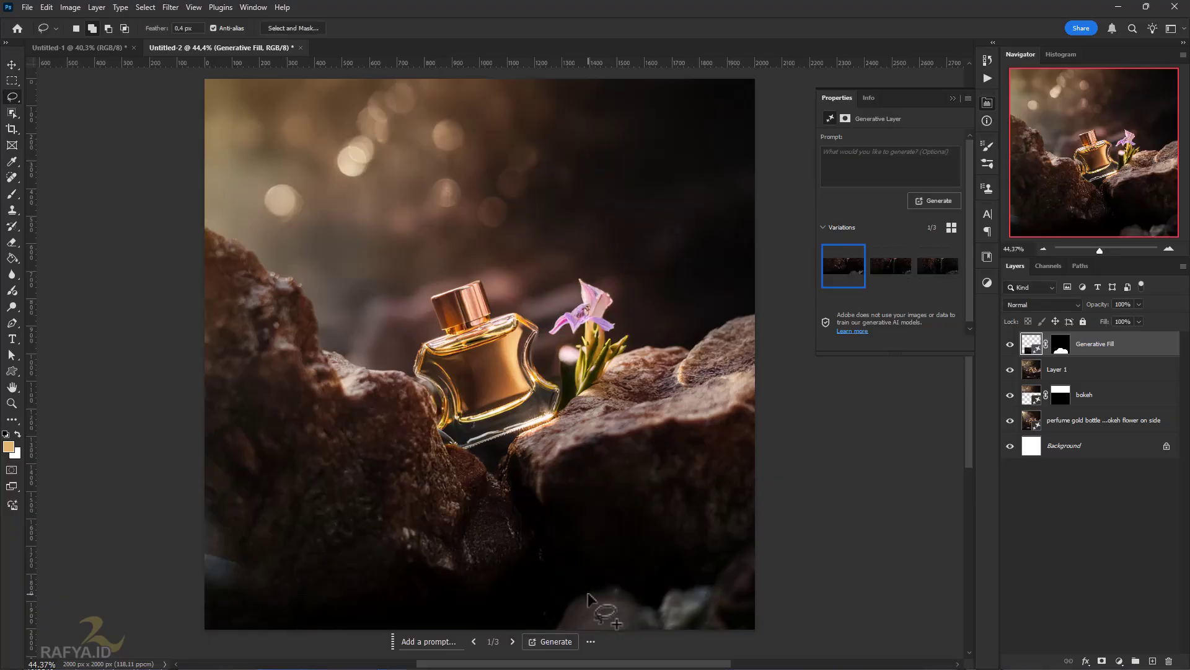
# Step: Lasso the lower-left foreground, generate 'rock foreground', and keep the first variation
pyautogui.moveTo(197, 552)
pyautogui.mouseDown()
pyautogui.moveTo(245, 545)
pyautogui.moveTo(331, 509)
pyautogui.mouseUp()
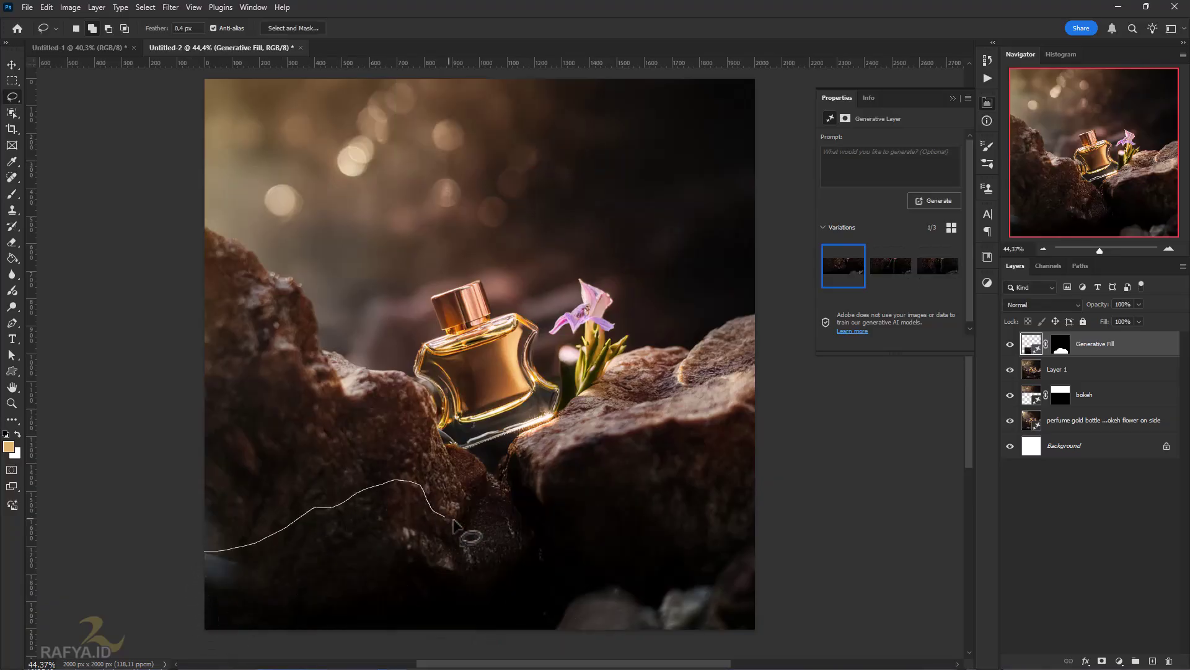
pyautogui.moveTo(454, 523)
pyautogui.mouseDown()
pyautogui.moveTo(477, 581)
pyautogui.moveTo(599, 633)
pyautogui.mouseUp()
pyautogui.moveTo(139, 567); pyautogui.dragTo(142, 565)
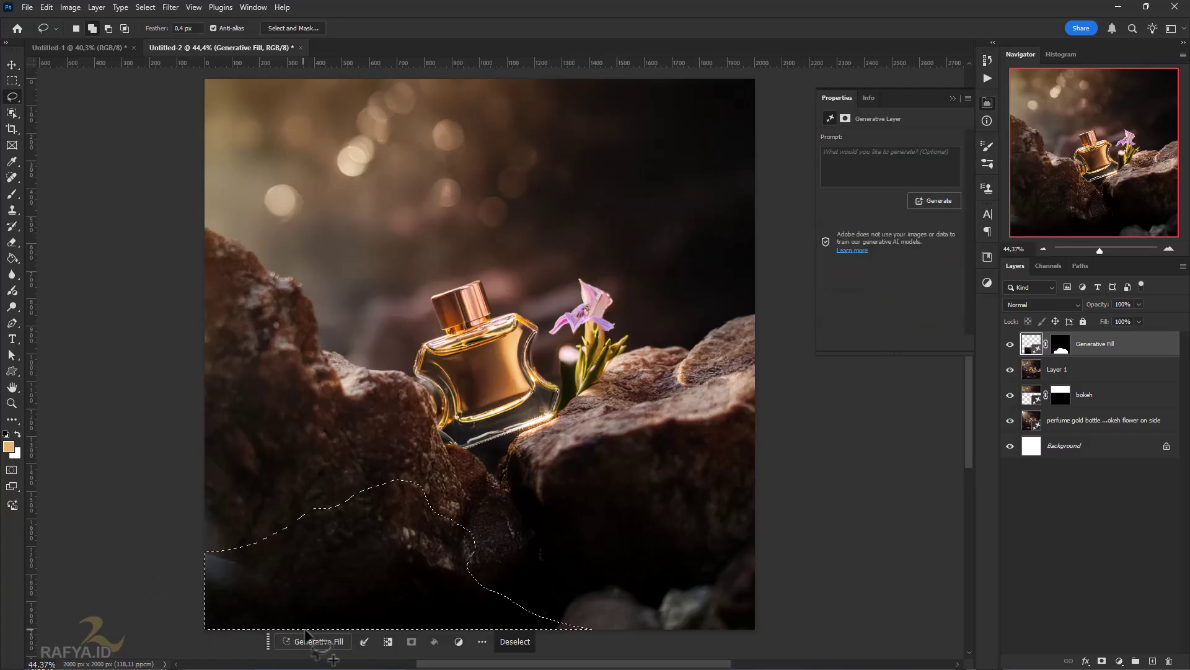
pyautogui.click(313, 642)
pyautogui.write('rock')
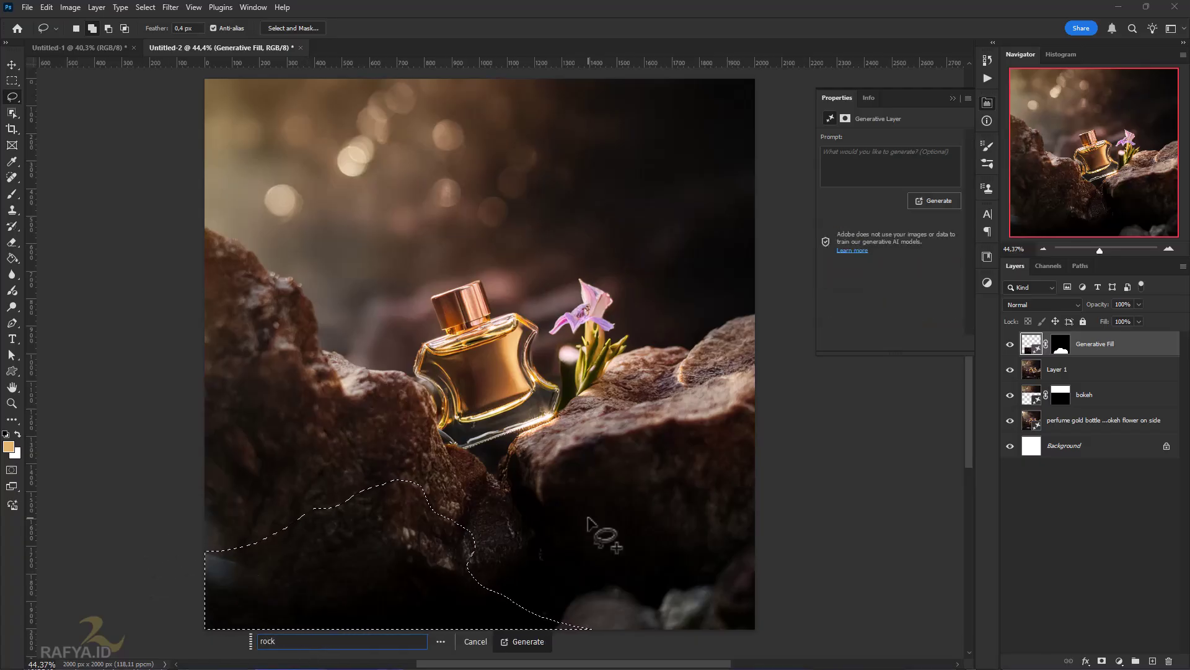
pyautogui.write(' foreground')
pyautogui.click(528, 642)
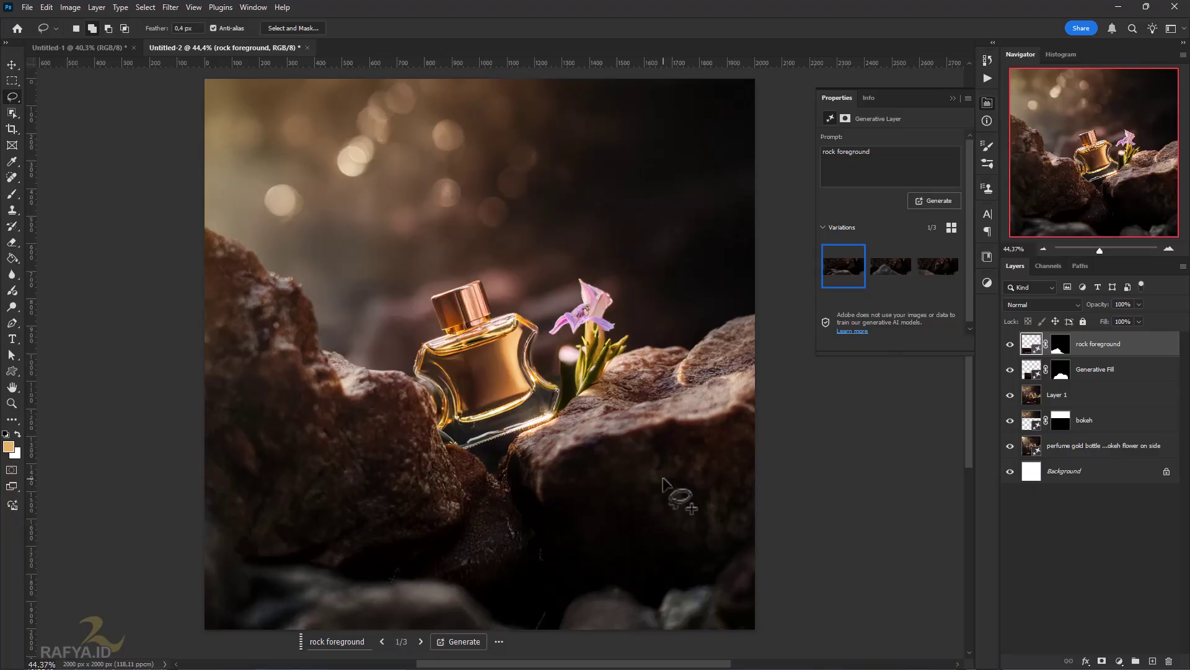
pyautogui.click(888, 265)
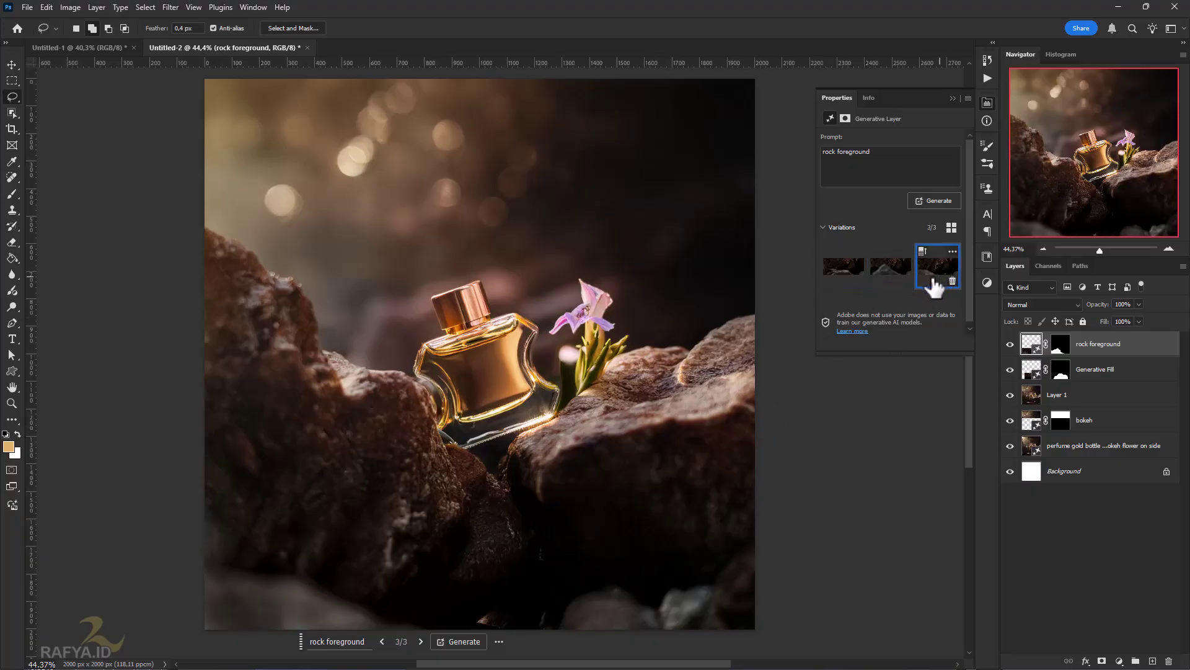
pyautogui.click(842, 266)
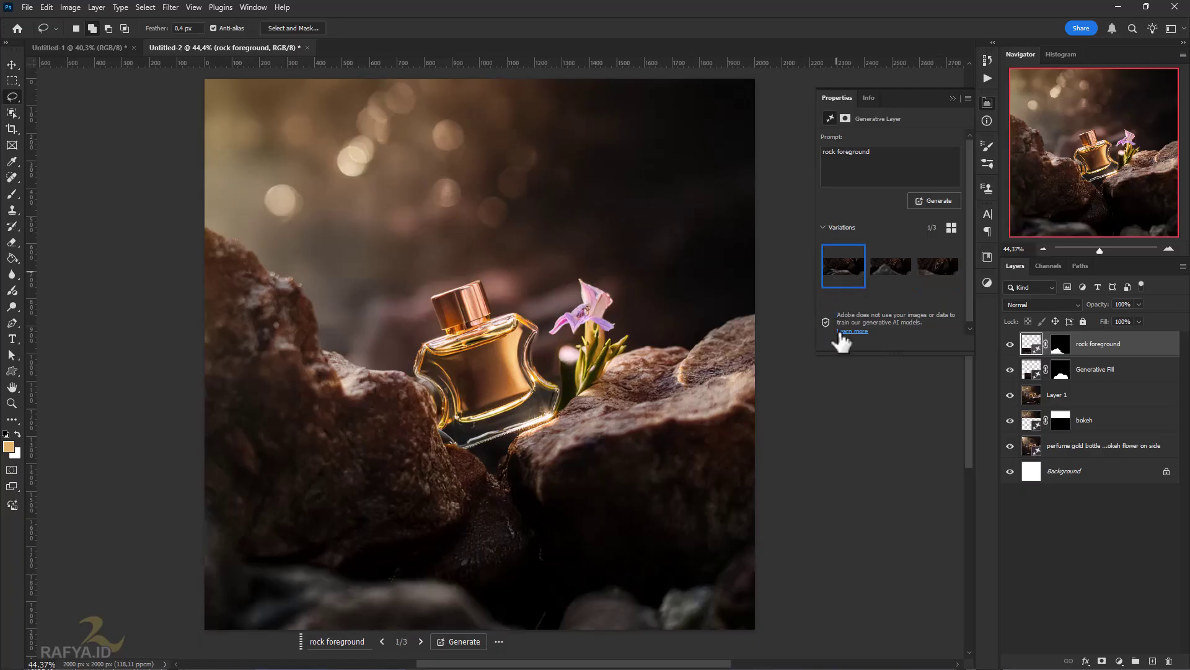